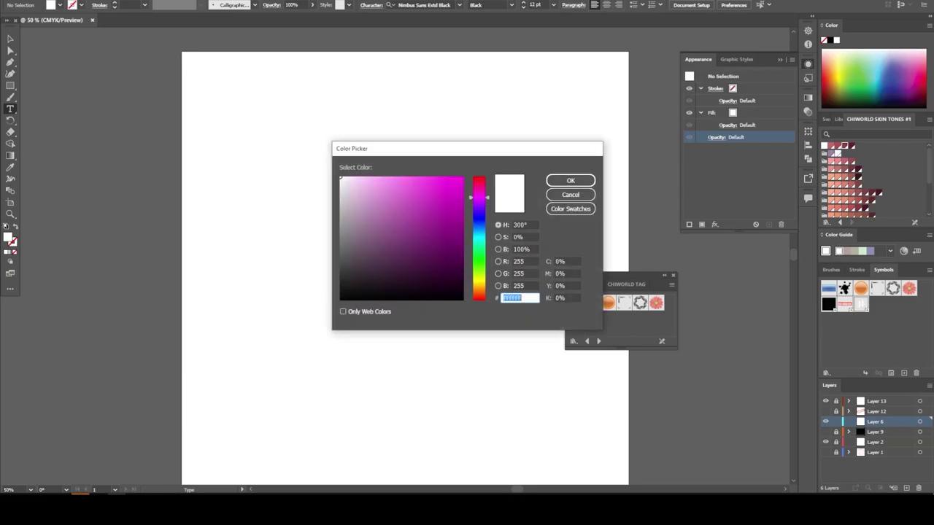
# Step: Set the stroke to pink and rough in the egg-shaped head, one eye circle and face guide lines
pyautogui.click(457, 182)
pyautogui.click(568, 181)
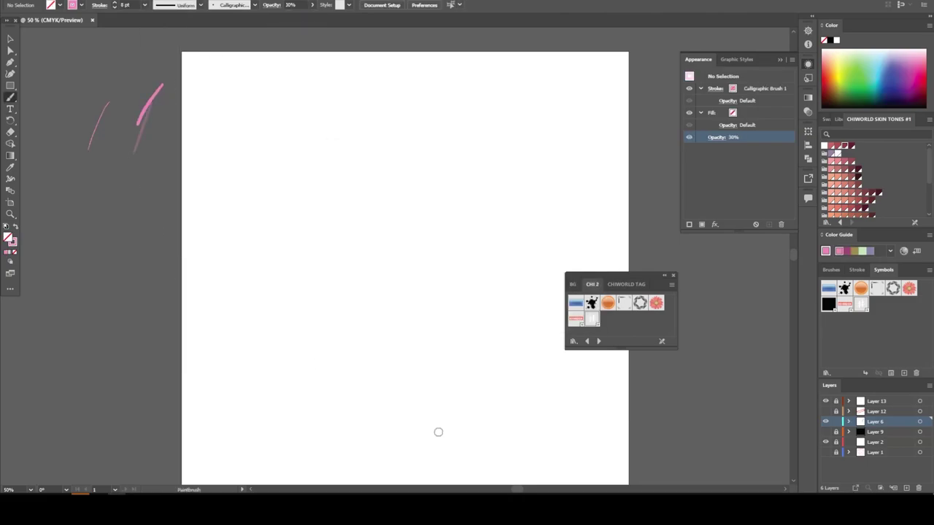
pyautogui.moveTo(474, 145); pyautogui.dragTo(302, 407)
pyautogui.moveTo(314, 158); pyautogui.dragTo(263, 313)
pyautogui.moveTo(426, 166)
pyautogui.mouseDown()
pyautogui.moveTo(460, 197)
pyautogui.moveTo(324, 198)
pyautogui.moveTo(368, 342)
pyautogui.moveTo(452, 313)
pyautogui.mouseUp()
# Step: Duplicate the sketched eye circle for the second eye and reposition a sketched feature on the face
pyautogui.press('v')
pyautogui.click(459, 198)
pyautogui.press('b')
pyautogui.hotkey('ctrl', '=')
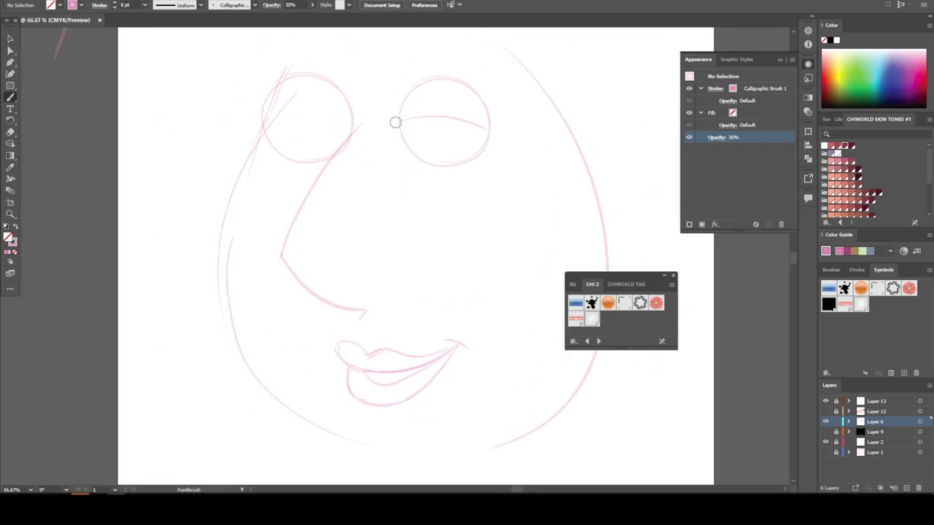
pyautogui.hotkey('ctrl', '-')
pyautogui.hotkey('ctrl', '-')
pyautogui.moveTo(323, 270); pyautogui.dragTo(487, 259)
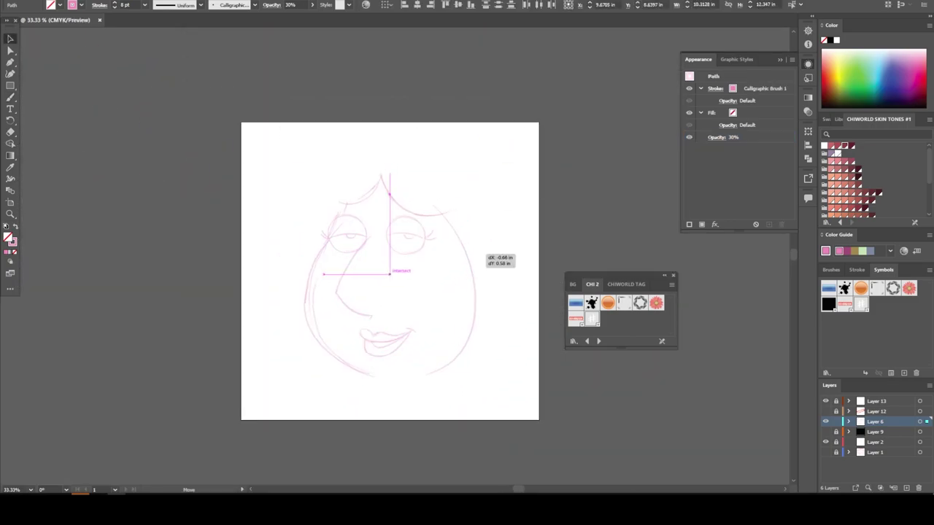
pyautogui.hotkey('ctrl', '=')
pyautogui.hotkey('ctrl', '=')
pyautogui.moveTo(405, 373); pyautogui.dragTo(406, 393)
pyautogui.hotkey('ctrl', '-')
# Step: Sketch the bob hair strands and the neck and chin outline in pink
pyautogui.moveTo(430, 145); pyautogui.dragTo(485, 365)
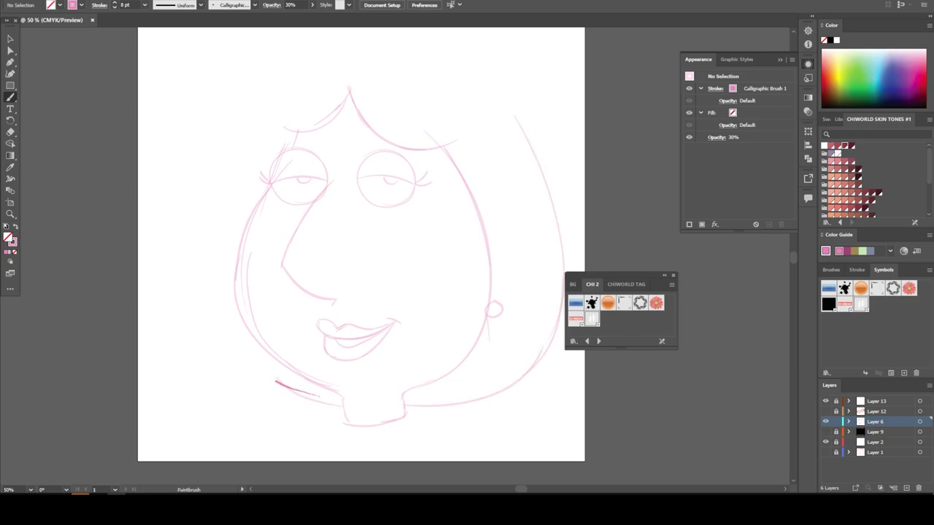
pyautogui.moveTo(350, 94)
pyautogui.mouseDown()
pyautogui.moveTo(248, 189)
pyautogui.moveTo(233, 306)
pyautogui.mouseUp()
pyautogui.press('v')
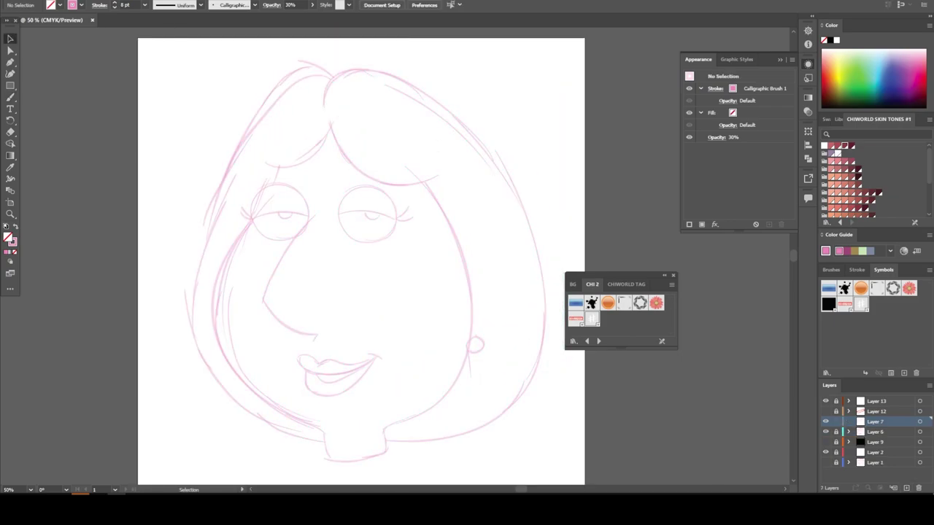
pyautogui.hotkey('ctrl', '=')
pyautogui.hotkey('ctrl', '=')
# Step: Draw a hollow ellipse with no fill over the right eye
pyautogui.click(10, 97)
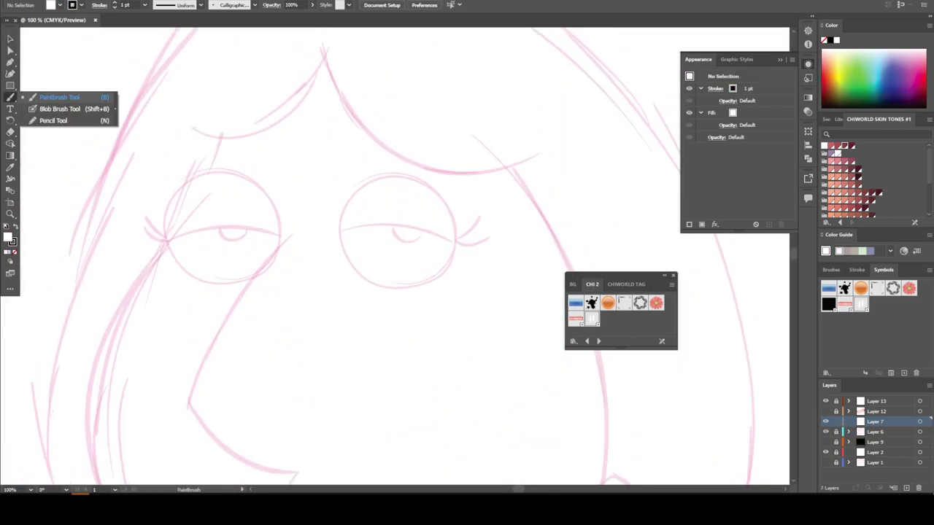
pyautogui.press('l')
pyautogui.moveTo(339, 302); pyautogui.dragTo(466, 176)
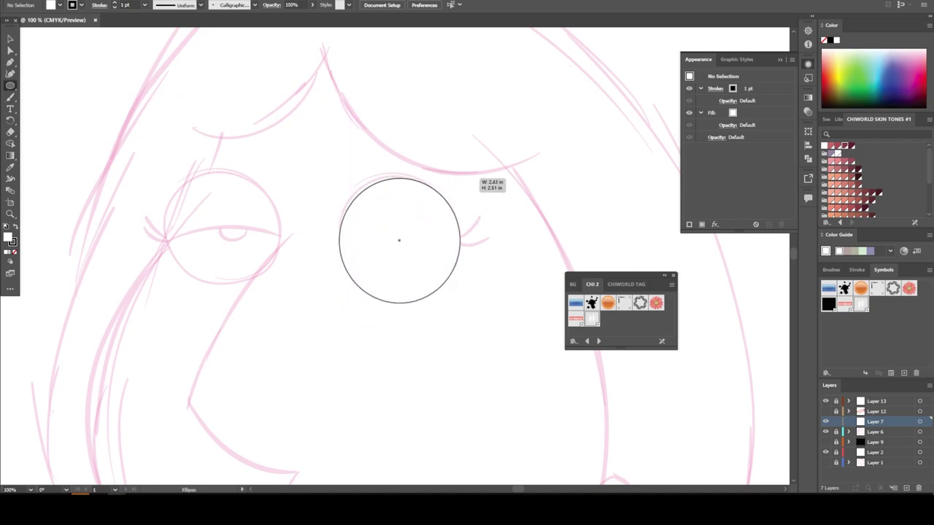
pyautogui.press('/')
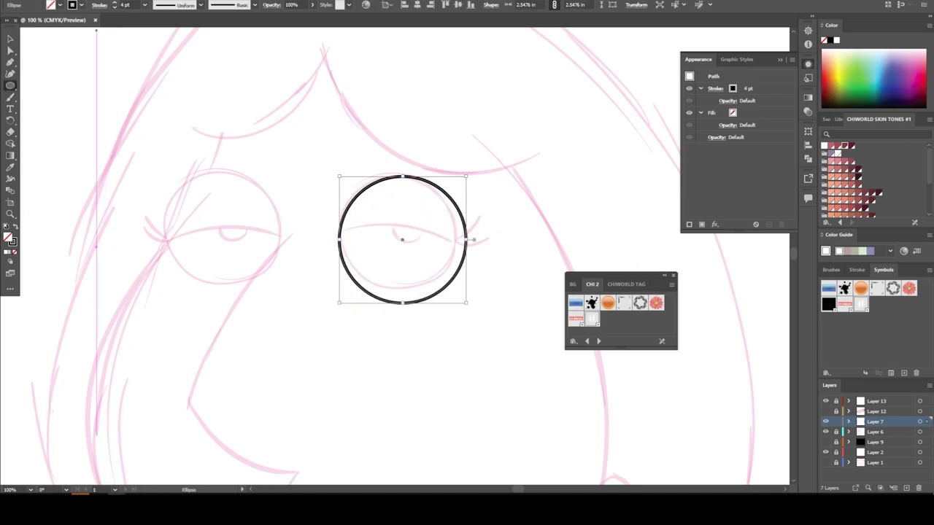
# Step: Resize the circle to fit the right eye and place a copy over the left eye
pyautogui.press('v')
pyautogui.moveTo(357, 195); pyautogui.dragTo(353, 188)
pyautogui.moveTo(462, 169); pyautogui.dragTo(455, 176)
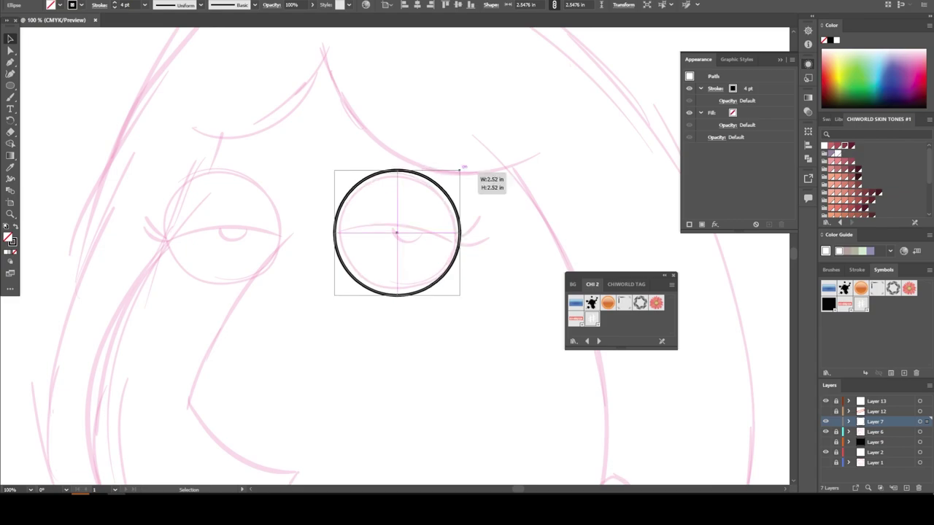
pyautogui.moveTo(461, 235); pyautogui.dragTo(463, 233)
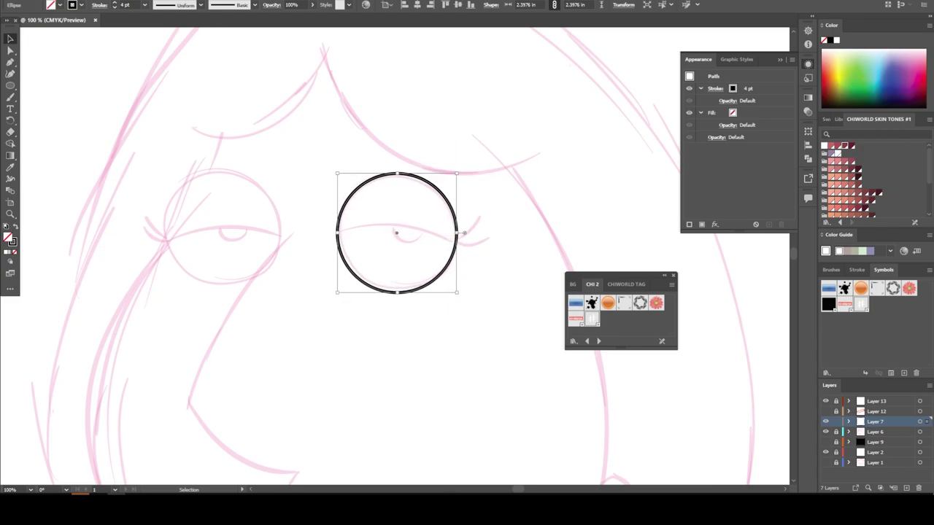
pyautogui.moveTo(396, 232); pyautogui.dragTo(221, 232)
pyautogui.hotkey('ctrl', 'shift', 'a')
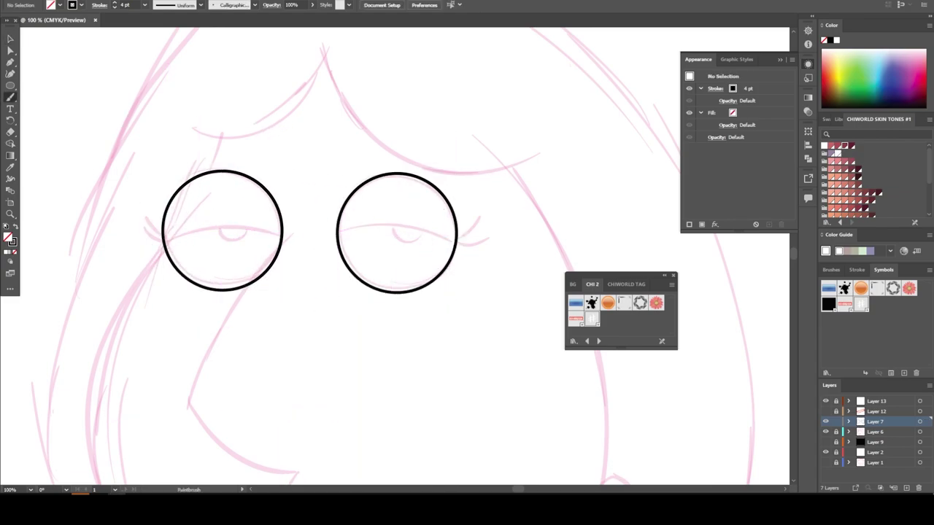
pyautogui.hotkey('ctrl', '-')
pyautogui.hotkey('ctrl', '-')
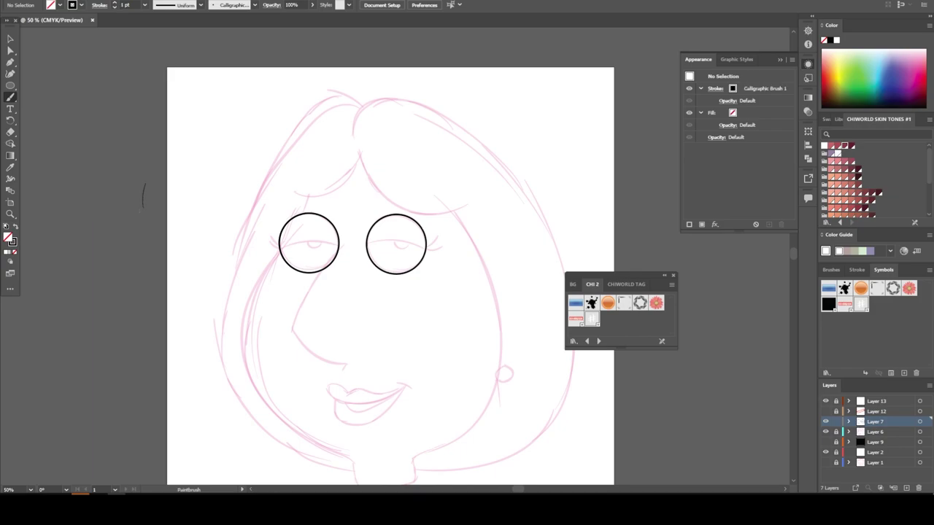
# Step: Set the brush stroke to 4 pt and ink the nose line in black
pyautogui.press(']')
pyautogui.press(']')
pyautogui.press(']')
pyautogui.hotkey('ctrl', '+')
pyautogui.hotkey('ctrl', '+')
pyautogui.hotkey('ctrl', '+')
pyautogui.moveTo(272, 49); pyautogui.dragTo(129, 278)
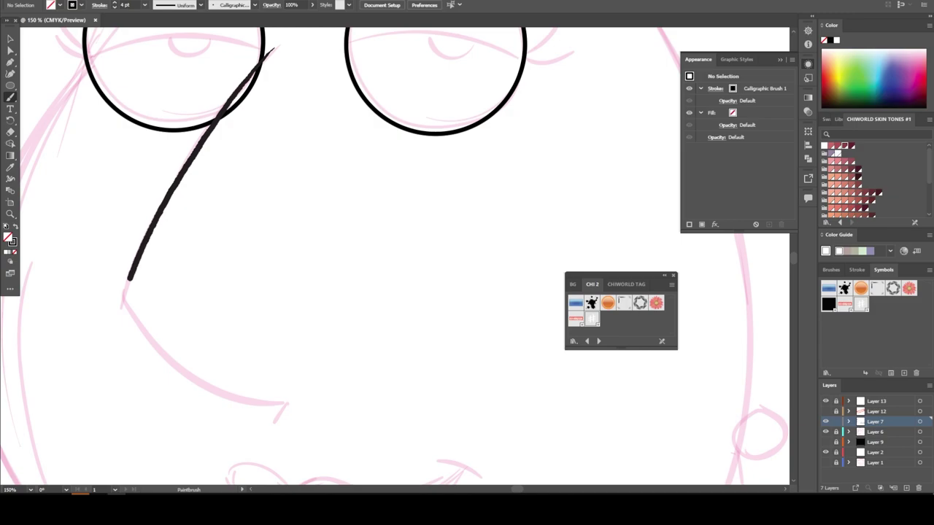
pyautogui.hotkey('ctrl', '0')
pyautogui.scroll(2, 313, 340)
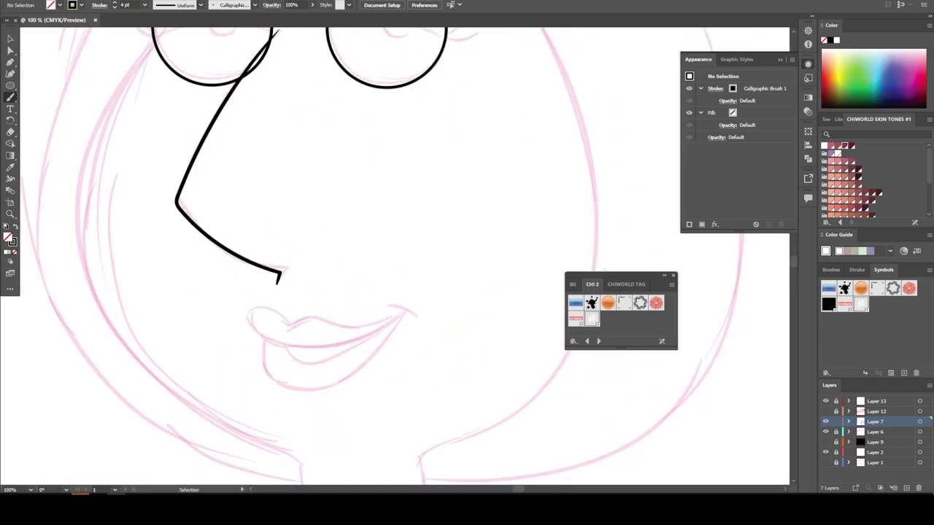
pyautogui.scroll(2, 314, 340)
pyautogui.scroll(2, 314, 340)
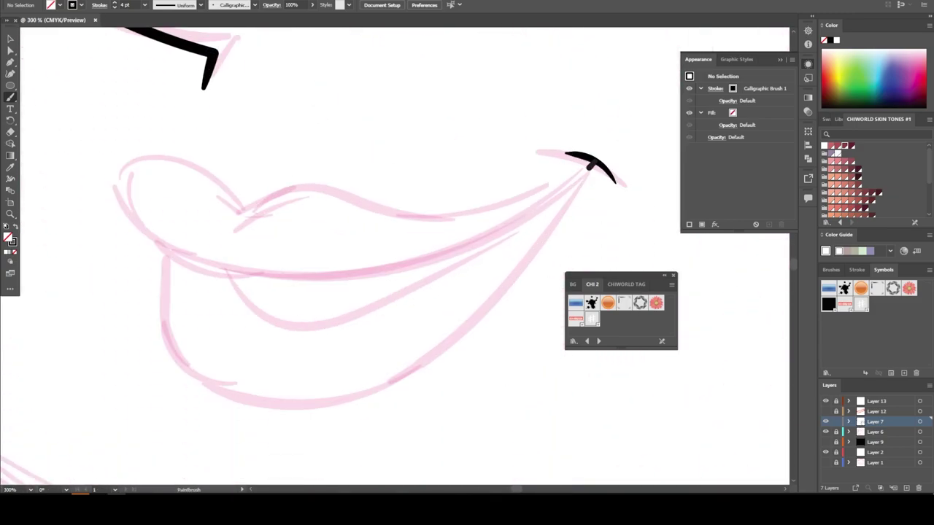
# Step: Ink the lips: upper lip outline, inner lower lip line and outer lower lip curve
pyautogui.moveTo(591, 166)
pyautogui.mouseDown()
pyautogui.moveTo(209, 270)
pyautogui.moveTo(156, 160)
pyautogui.moveTo(267, 194)
pyautogui.moveTo(530, 199)
pyautogui.moveTo(591, 165)
pyautogui.mouseUp()
pyautogui.moveTo(226, 278); pyautogui.dragTo(587, 167)
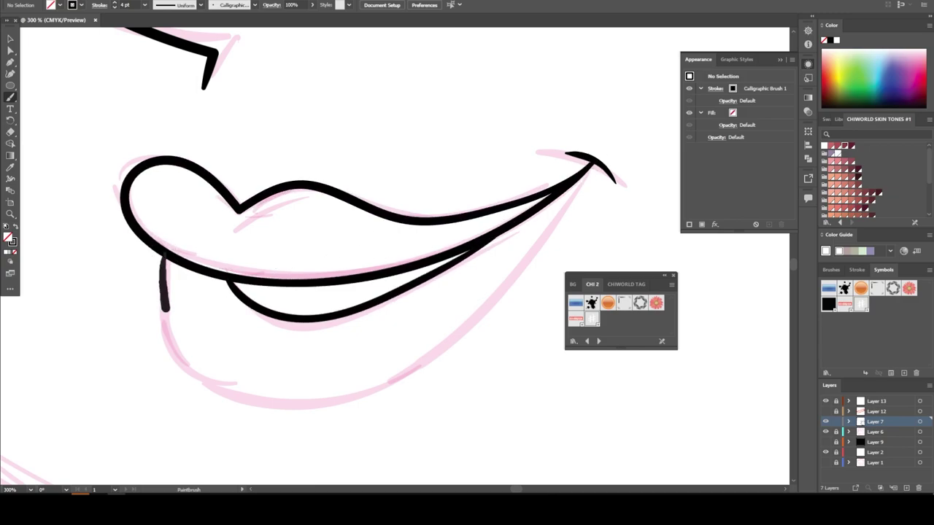
pyautogui.moveTo(166, 310)
pyautogui.mouseDown()
pyautogui.moveTo(500, 281)
pyautogui.moveTo(587, 168)
pyautogui.mouseUp()
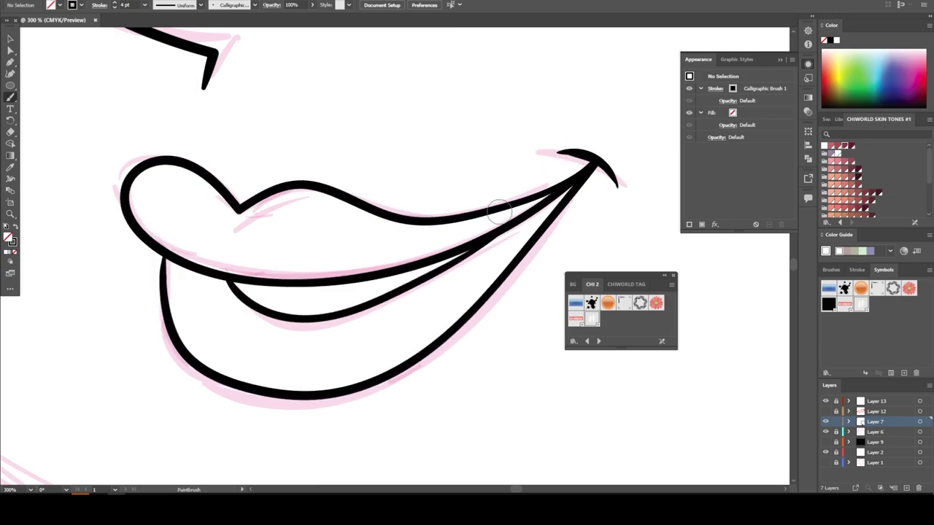
pyautogui.hotkey('ctrl', '0')
pyautogui.scroll(5, 373, 103)
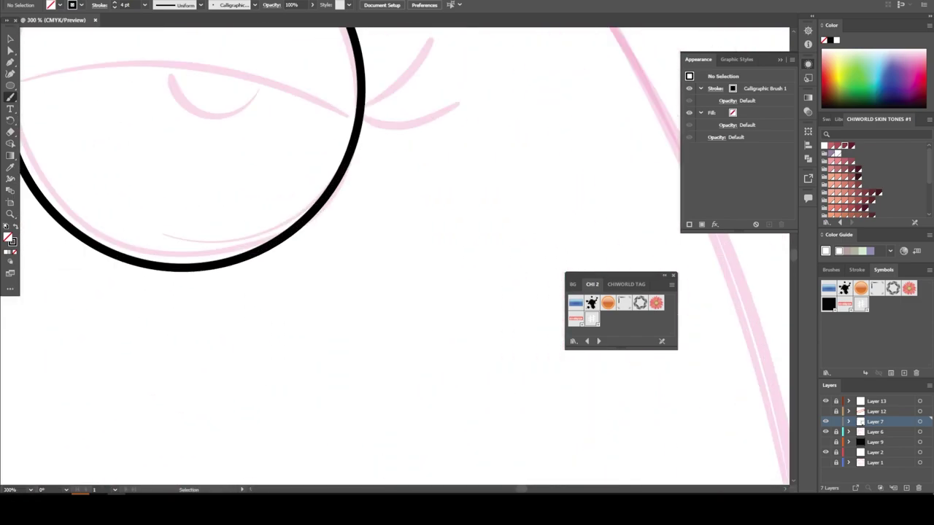
pyautogui.scroll(1, 308, 243)
# Step: Ink eyelashes on the outer edges of both eyes
pyautogui.moveTo(300, 263); pyautogui.dragTo(419, 248)
pyautogui.moveTo(302, 261); pyautogui.dragTo(385, 193)
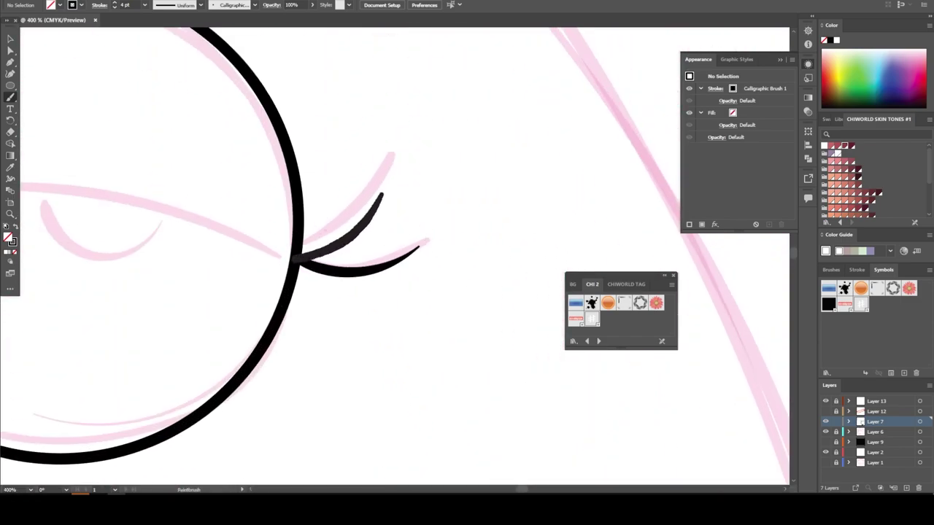
pyautogui.scroll(-4, 310, 295)
pyautogui.scroll(3, 310, 295)
pyautogui.scroll(2, 310, 296)
pyautogui.moveTo(310, 295)
pyautogui.mouseDown()
pyautogui.moveTo(192, 202)
pyautogui.moveTo(214, 152)
pyautogui.mouseUp()
pyautogui.scroll(-4, 307, 241)
pyautogui.scroll(3, 120, 275)
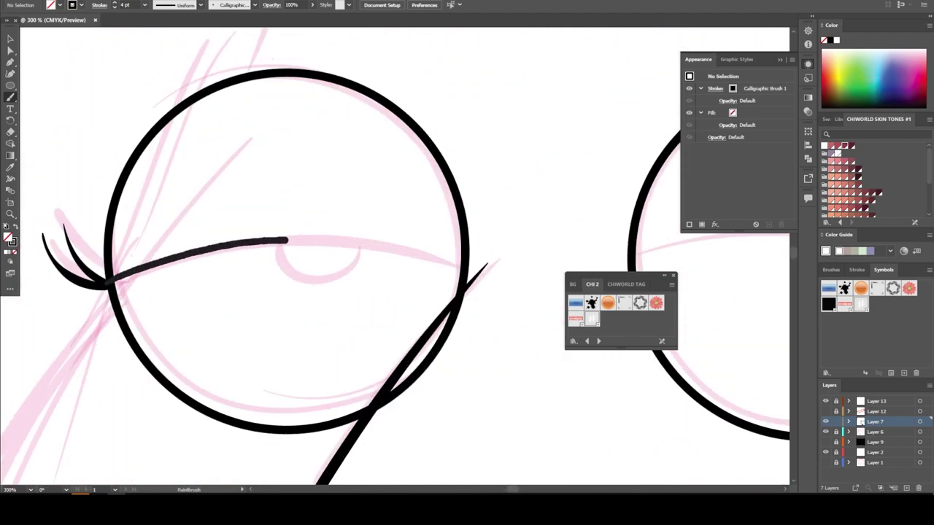
# Step: Ink the eyelid lines across the left and right eyes
pyautogui.moveTo(116, 277); pyautogui.dragTo(442, 266)
pyautogui.scroll(-3, 441, 266)
pyautogui.scroll(3, 379, 260)
pyautogui.moveTo(66, 267); pyautogui.dragTo(427, 292)
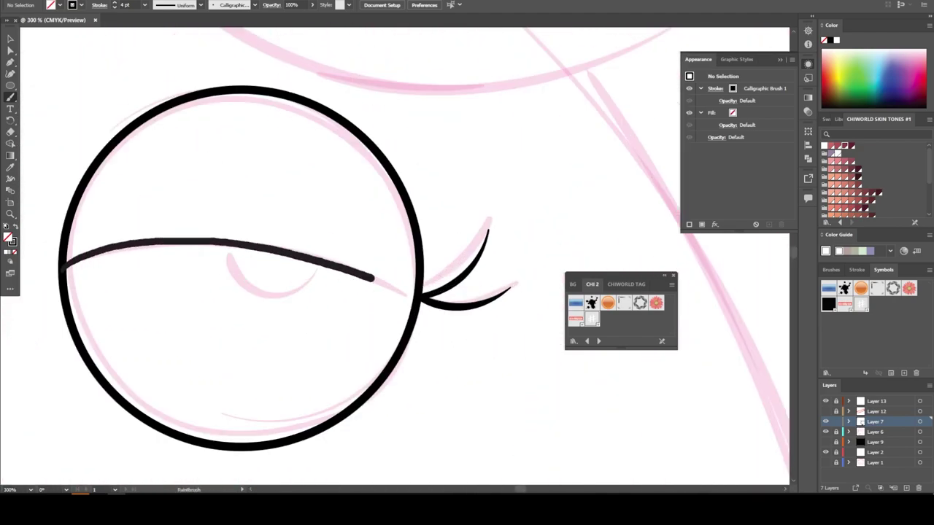
pyautogui.scroll(-3, 416, 354)
pyautogui.scroll(2, 211, 375)
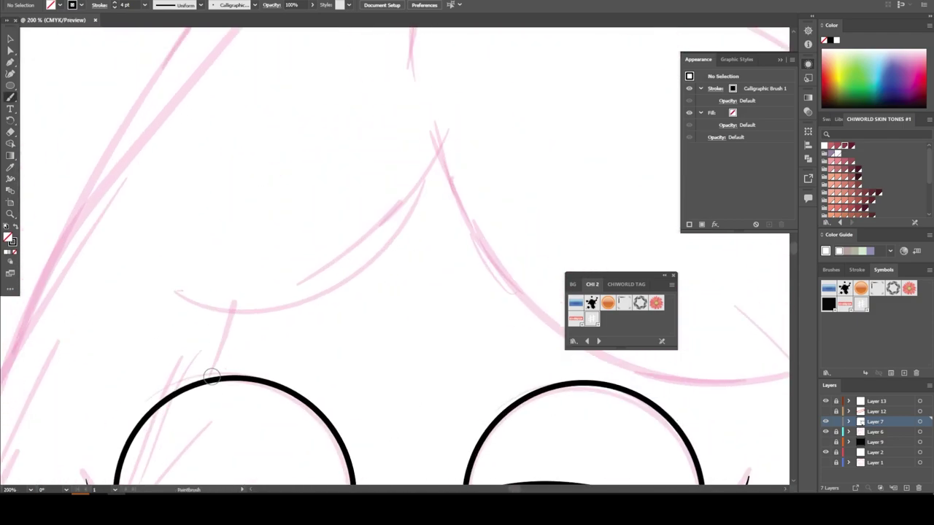
# Step: Ink the hair parting line from the brow up to the peak
pyautogui.moveTo(254, 312); pyautogui.dragTo(438, 149)
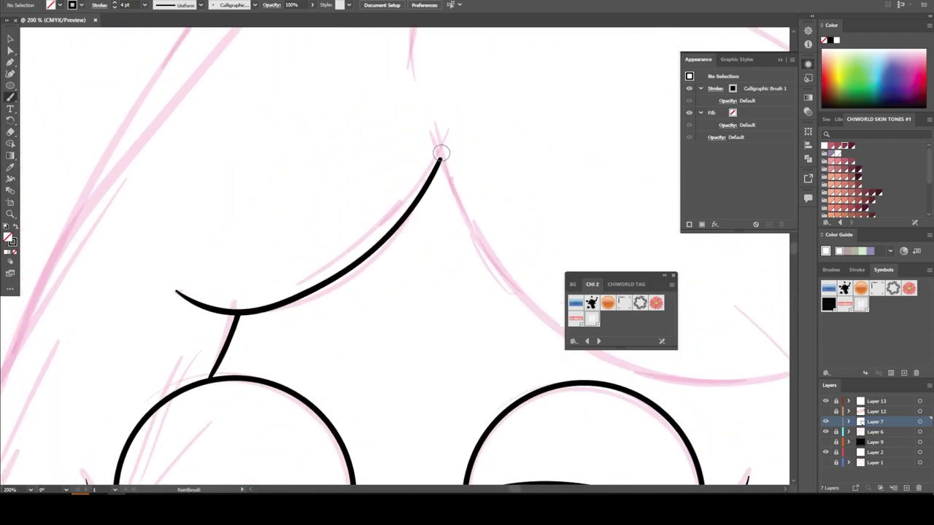
pyautogui.scroll(-1, 413, 199)
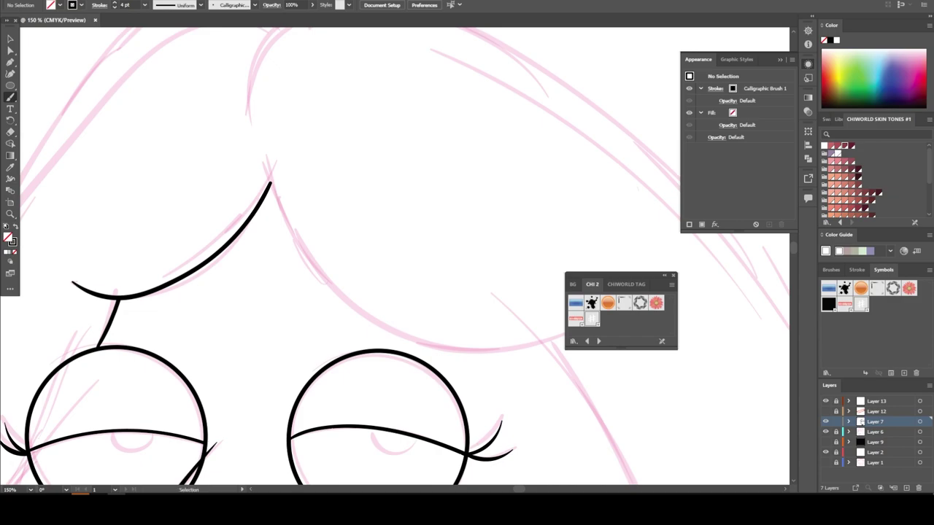
pyautogui.scroll(-2, 372, 255)
pyautogui.scroll(-4, 372, 256)
pyautogui.scroll(4, 293, 260)
# Step: Remove the unwanted long hair stroke and raise the brush weight to 5 pt
pyautogui.scroll(-1, 328, 219)
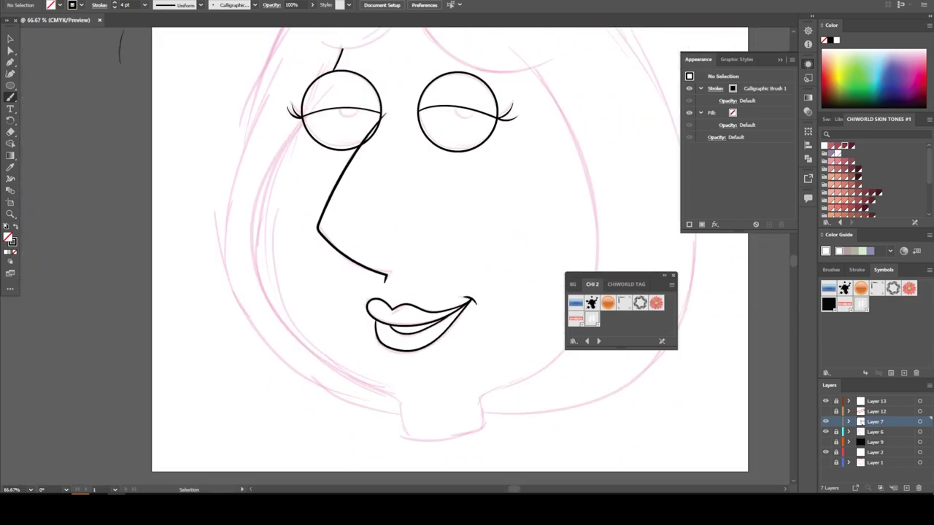
pyautogui.scroll(1, 313, 128)
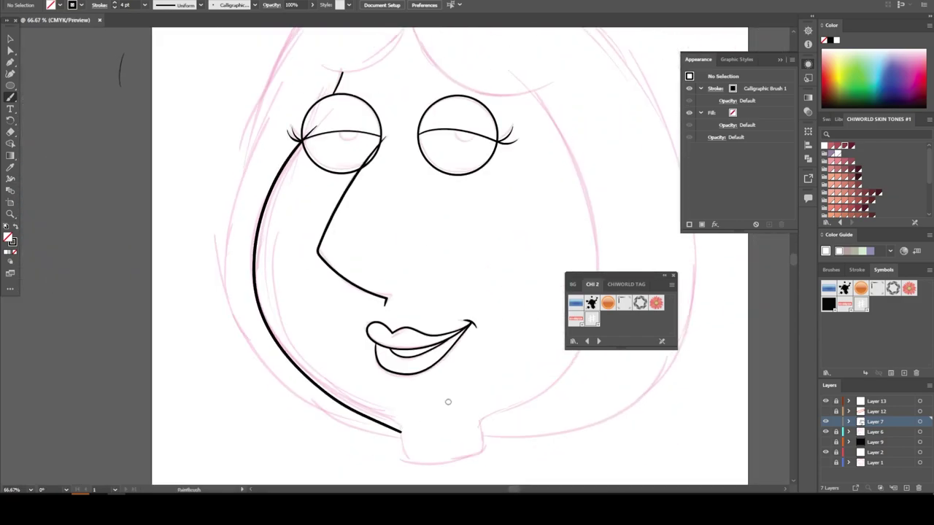
pyautogui.press('super+x')
pyautogui.press('Escape')
pyautogui.hotkey('ctrl', 'z')
pyautogui.press(']')
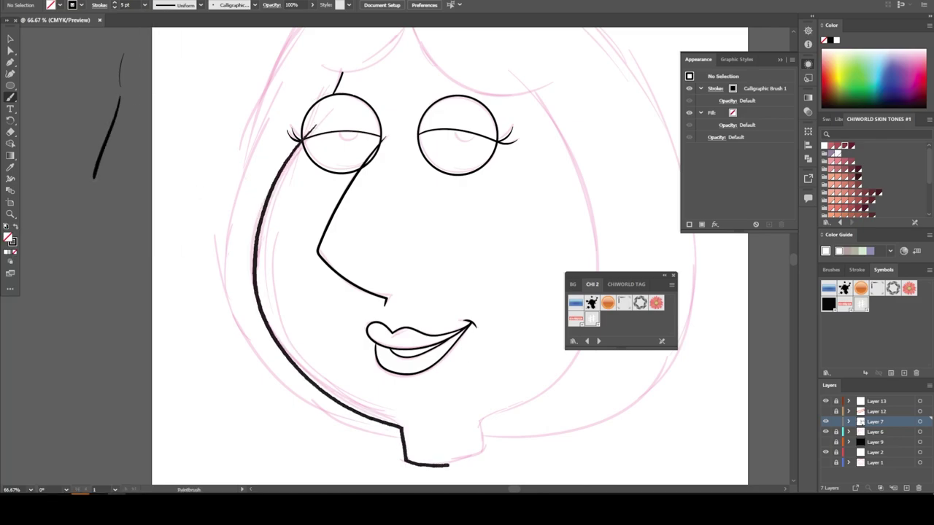
# Step: Ink the jaw line up from the neck as one smooth curve
pyautogui.moveTo(481, 419); pyautogui.dragTo(566, 371)
pyautogui.hscroll(4, 569, 409)
pyautogui.scroll(2, 568, 408)
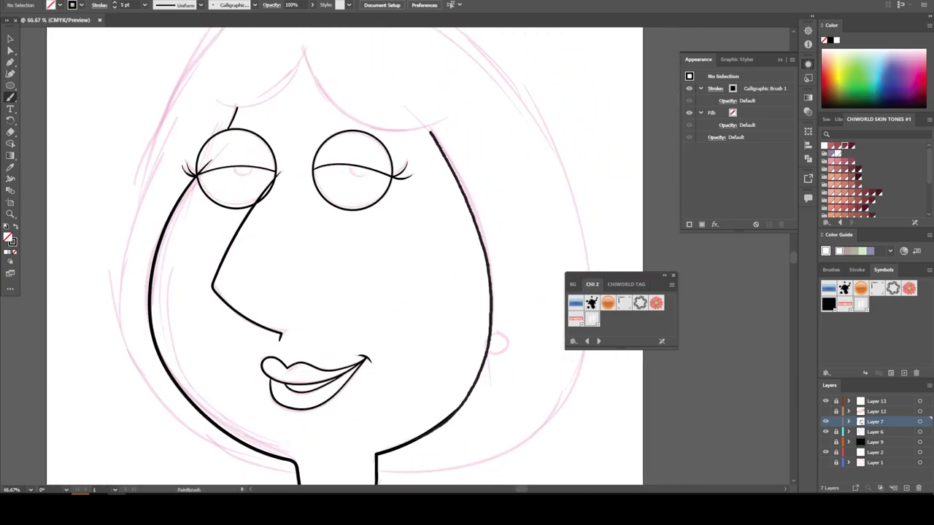
pyautogui.scroll(-1, 421, 226)
pyautogui.scroll(4, 286, 394)
pyautogui.moveTo(270, 405); pyautogui.dragTo(477, 188)
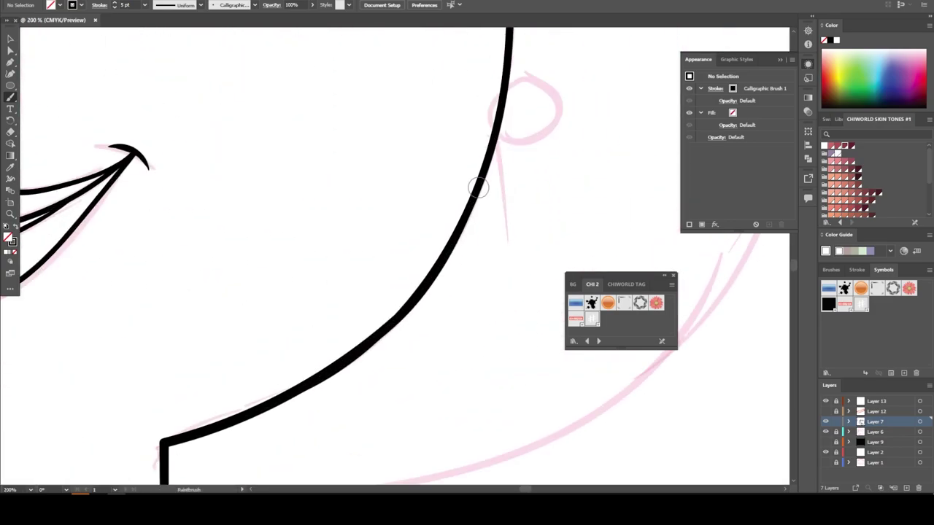
pyautogui.scroll(-3, 478, 188)
pyautogui.scroll(2, 461, 309)
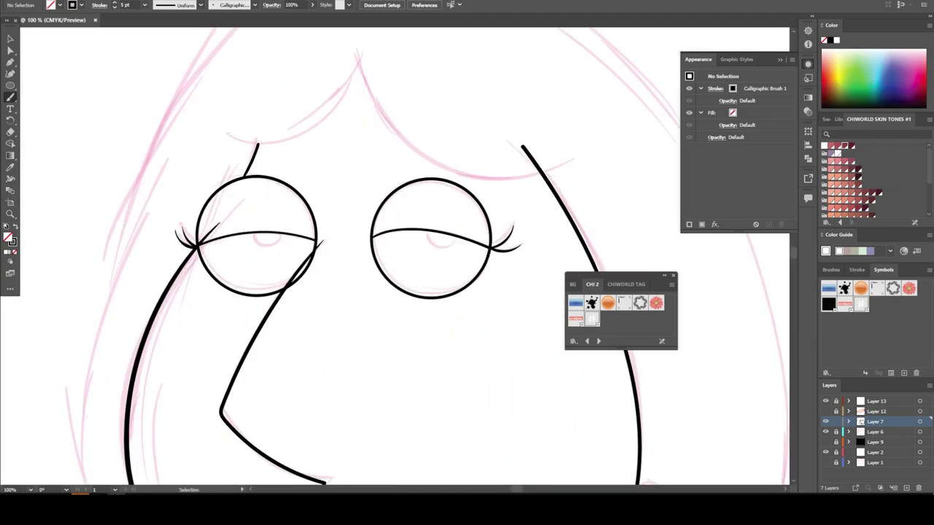
pyautogui.scroll(1, 428, 442)
pyautogui.scroll(2, 98, 235)
# Step: Ink two bangs strokes meeting at a peak in the centre of the forehead
pyautogui.moveTo(98, 234); pyautogui.dragTo(290, 109)
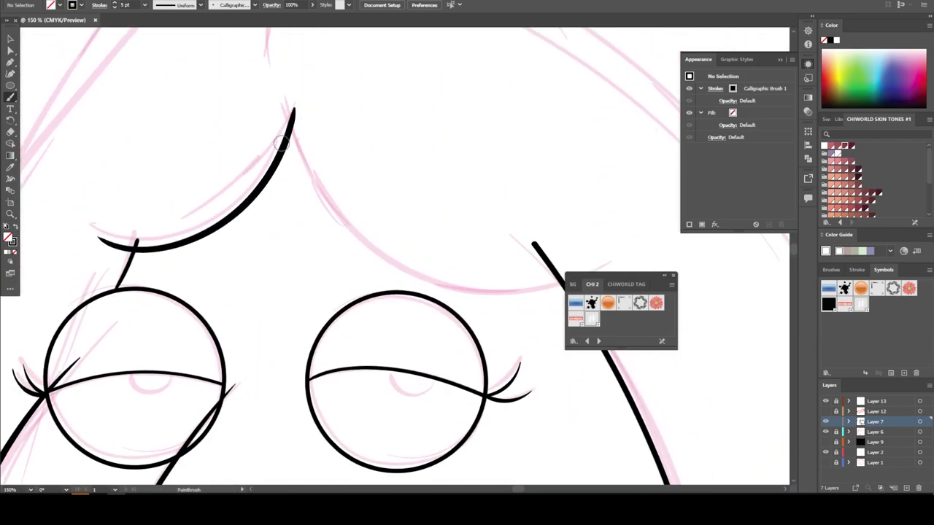
pyautogui.press('Delete')
pyautogui.moveTo(177, 235); pyautogui.dragTo(292, 109)
pyautogui.scroll(-2, 292, 109)
pyautogui.scroll(1, 291, 110)
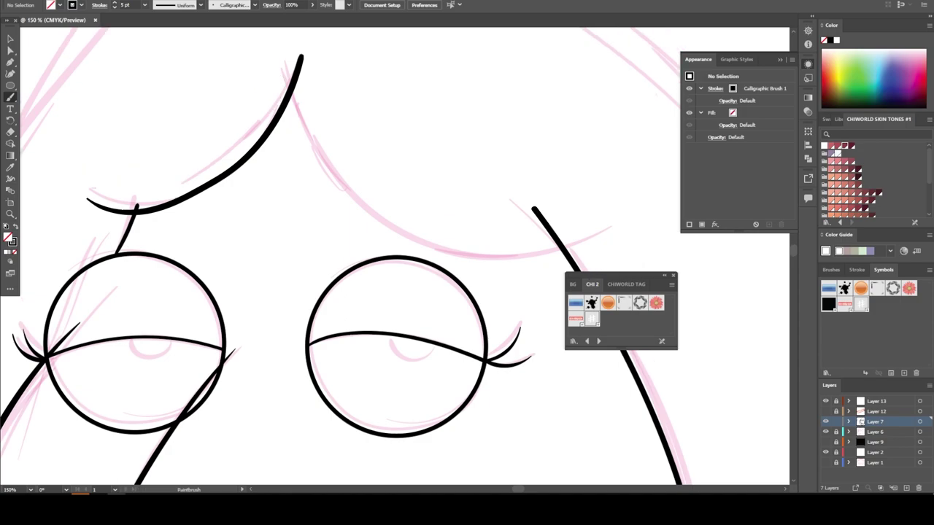
pyautogui.moveTo(281, 49)
pyautogui.mouseDown()
pyautogui.moveTo(393, 219)
pyautogui.moveTo(599, 241)
pyautogui.mouseUp()
pyautogui.scroll(-3, 472, 350)
pyautogui.scroll(2, 473, 351)
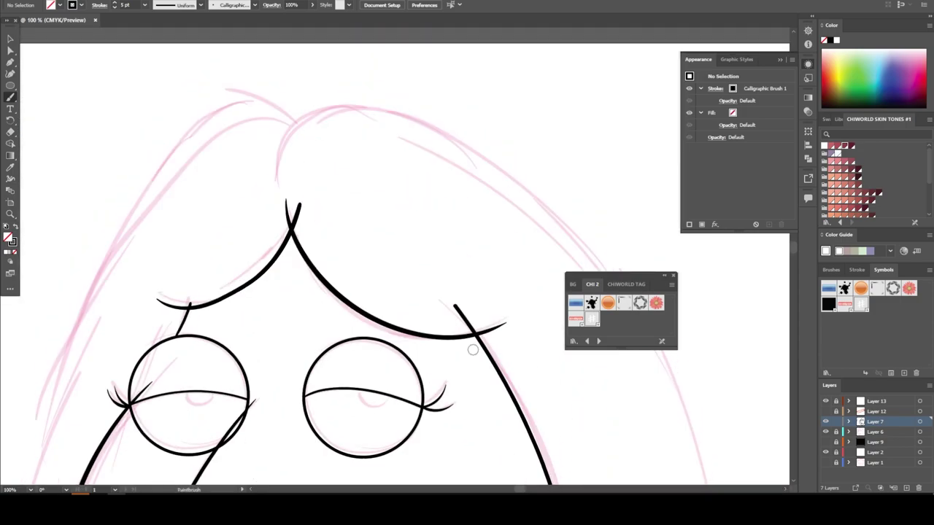
# Step: Raise the brush to 7 pt and draw the outer hair outline down to the chin and neck
pyautogui.moveTo(303, 124); pyautogui.dragTo(600, 251)
pyautogui.scroll(-3, 545, 228)
pyautogui.scroll(1, 544, 227)
pyautogui.hotkey('ctrl', 'z')
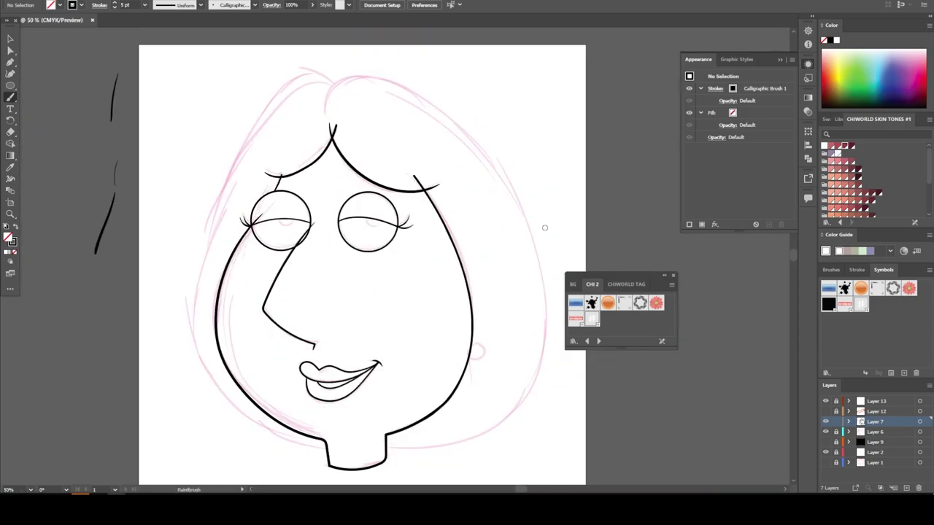
pyautogui.click(144, 5)
pyautogui.click(161, 143)
pyautogui.moveTo(121, 77); pyautogui.dragTo(111, 115)
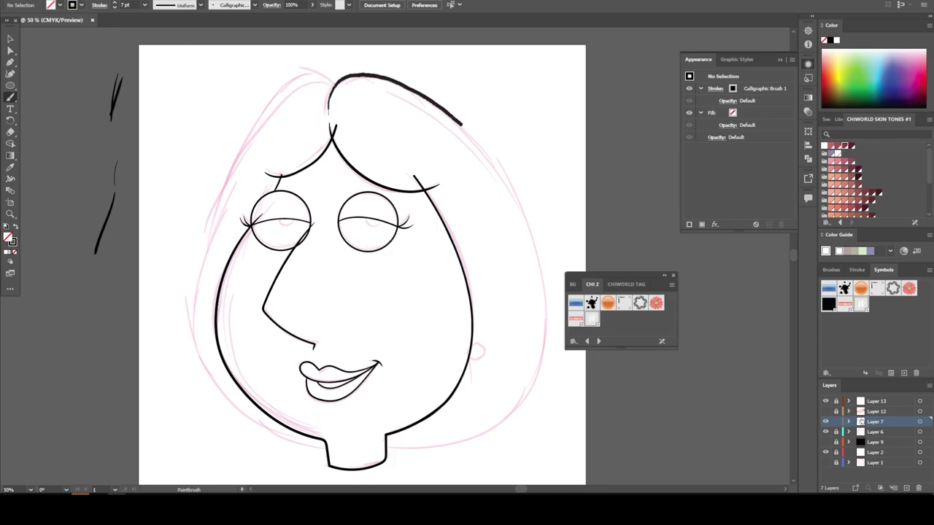
pyautogui.moveTo(385, 446); pyautogui.dragTo(378, 450)
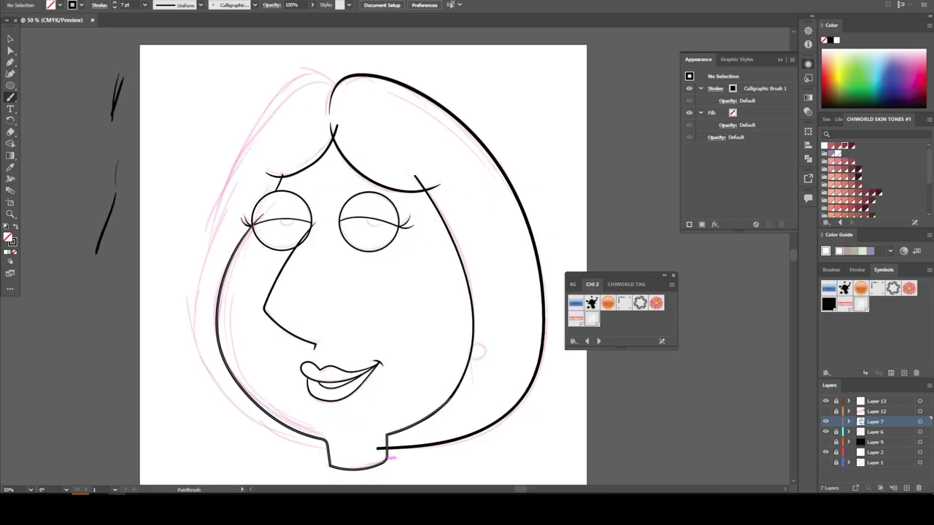
pyautogui.moveTo(210, 360); pyautogui.dragTo(331, 446)
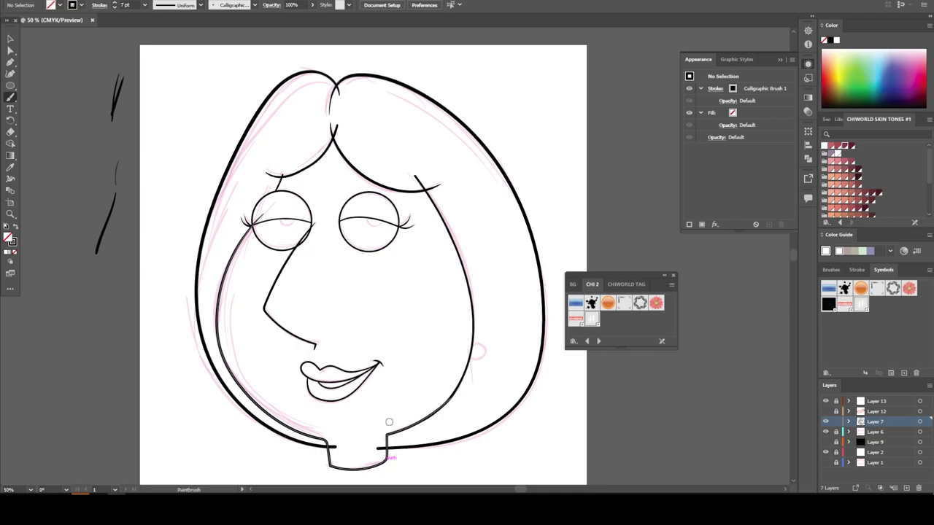
pyautogui.click(10, 86)
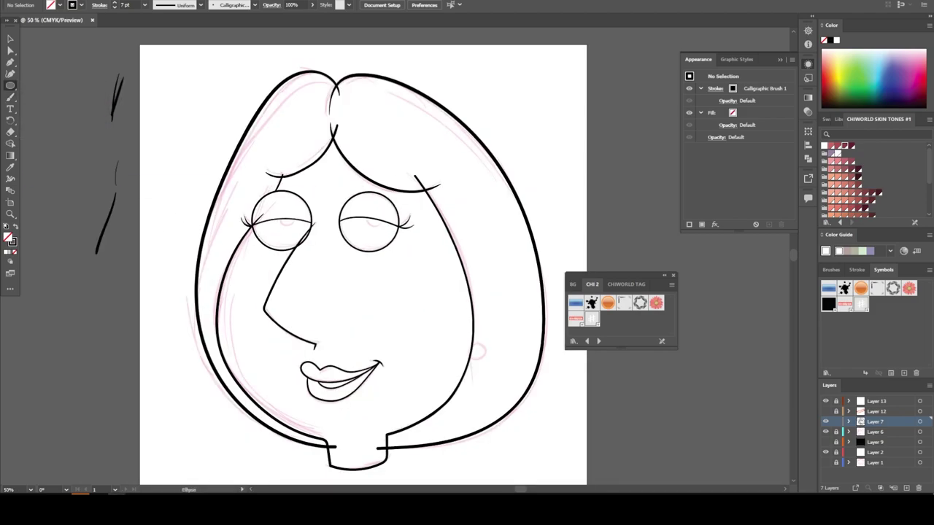
# Step: Draw a solid black pupil and copy it into the other eye
pyautogui.scroll(3, 365, 159)
pyautogui.scroll(-1, 365, 160)
pyautogui.moveTo(388, 306)
pyautogui.mouseDown()
pyautogui.moveTo(435, 356)
pyautogui.moveTo(150, 328)
pyautogui.mouseUp()
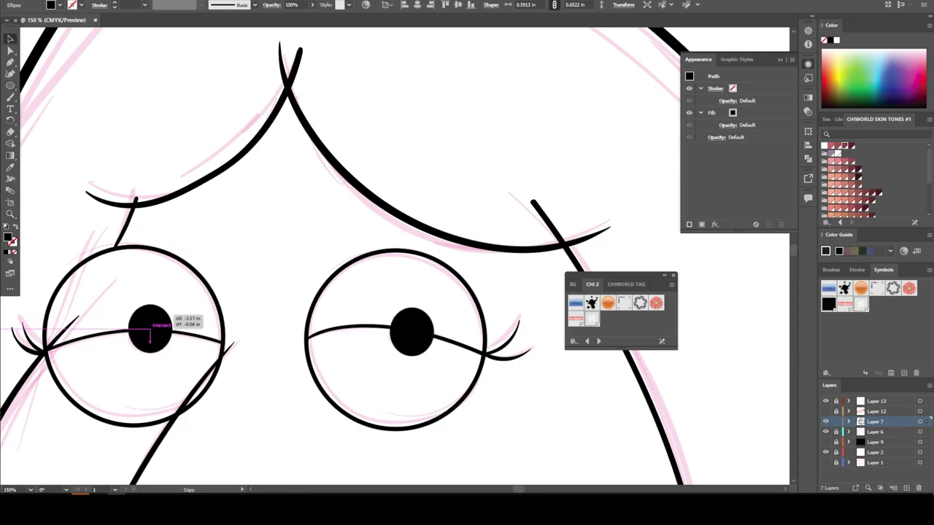
pyautogui.hotkey('ctrl', 'shift', 'a')
pyautogui.hotkey('ctrl', '0')
pyautogui.scroll(3, 506, 303)
pyautogui.scroll(2, 506, 304)
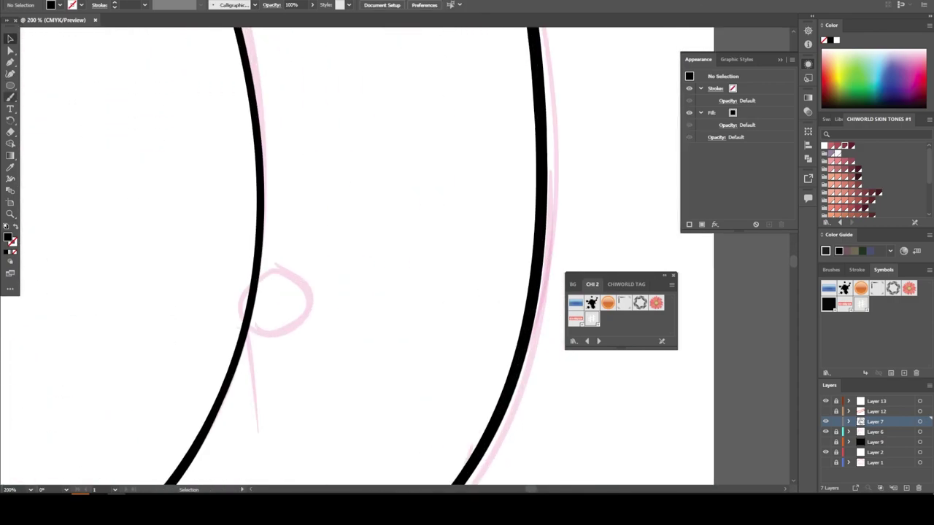
# Step: Draw an outlined 5 pt circle over the ear sketch
pyautogui.hotkey('shift', 'x')
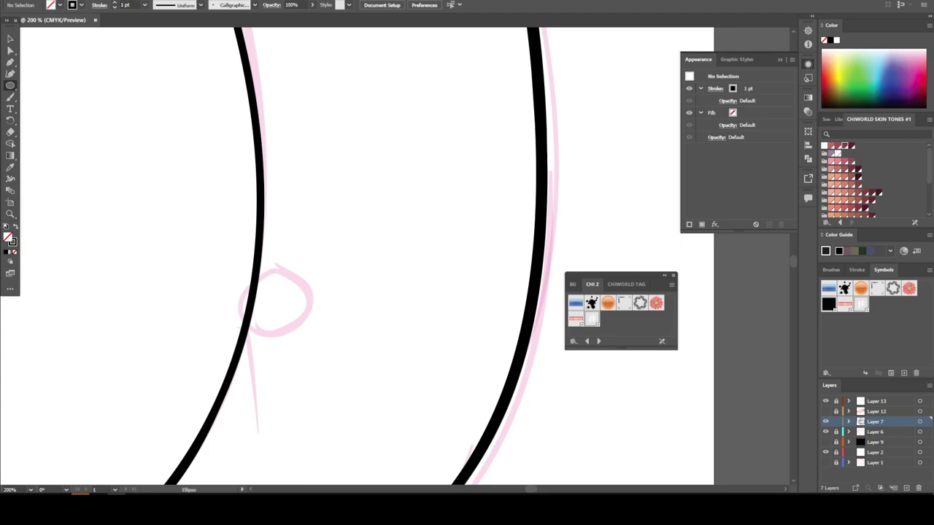
pyautogui.moveTo(222, 338); pyautogui.dragTo(305, 263)
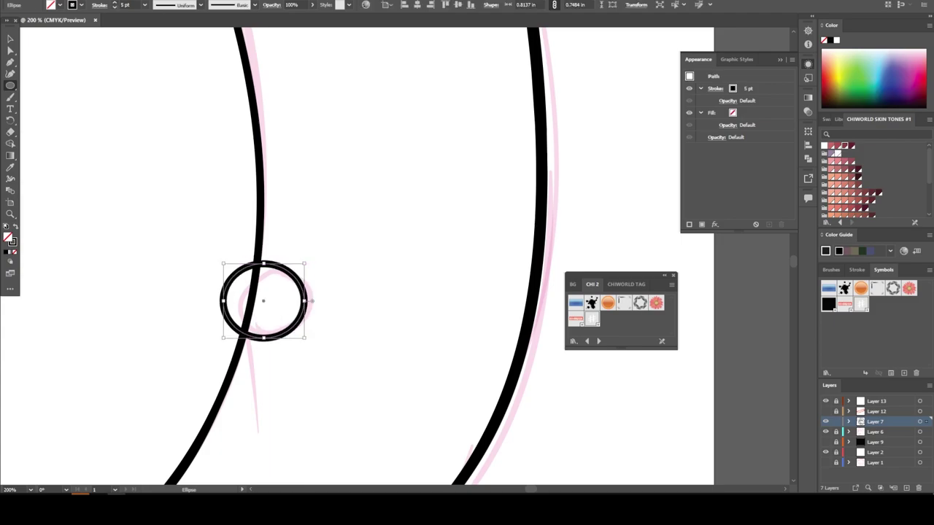
pyautogui.press('v')
pyautogui.hotkey('ctrl', '-')
pyautogui.hotkey('ctrl', '-')
pyautogui.hotkey('ctrl', '-')
pyautogui.hotkey('ctrl', '-')
pyautogui.hotkey('ctrl', '-')
pyautogui.hotkey('ctrl', '-')
pyautogui.hotkey('ctrl', 'shift', 'a')
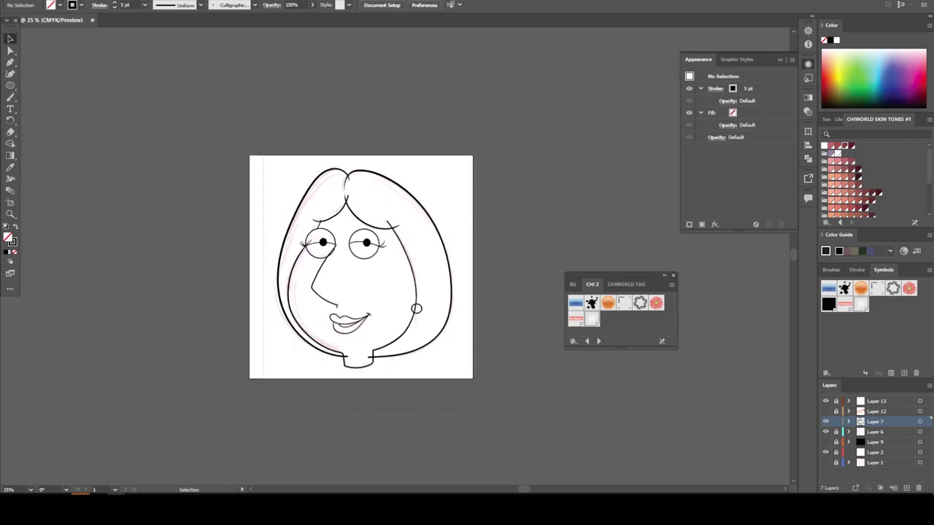
# Step: Select all the line art and expand its fill and stroke
pyautogui.hotkey('ctrl', 'a')
pyautogui.click(110, 117)
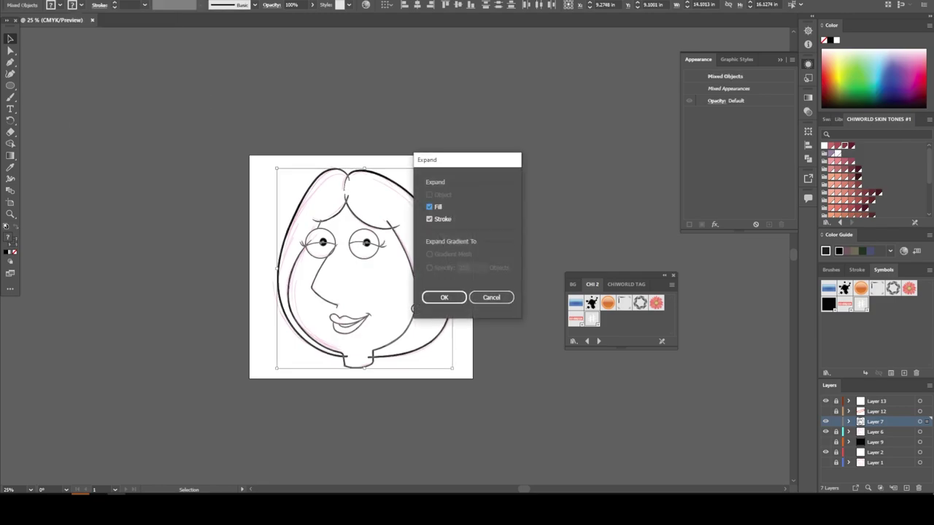
pyautogui.click(444, 298)
pyautogui.click(241, 343)
# Step: Cut away the parts of the pupils above the eyelid lines
pyautogui.hotkey('ctrl', 'shift', 'a')
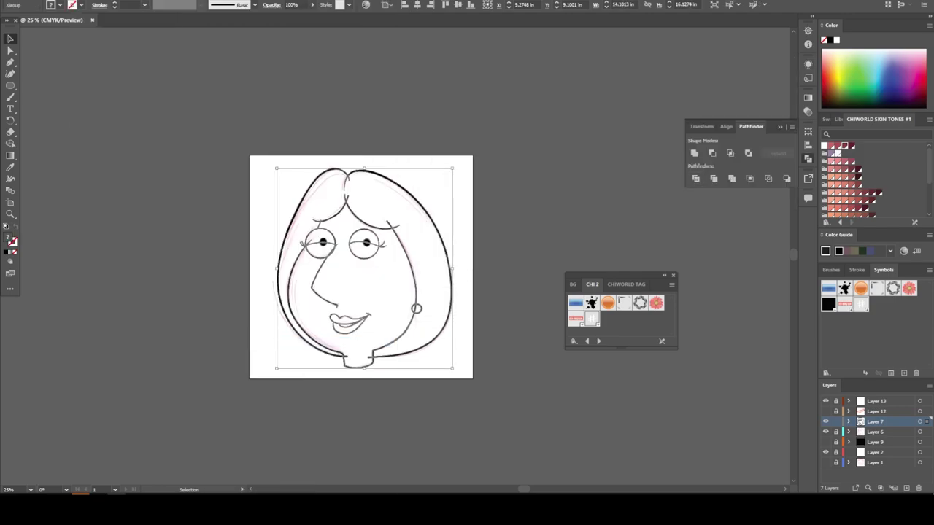
pyautogui.scroll(5, 342, 244)
pyautogui.press('Delete')
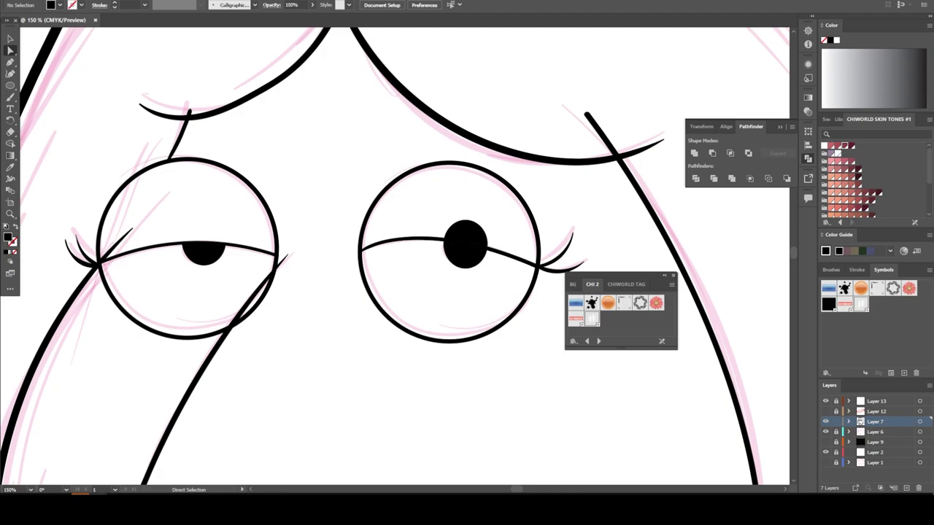
pyautogui.scroll(3, 393, 255)
pyautogui.scroll(2, 394, 255)
pyautogui.scroll(2, 393, 256)
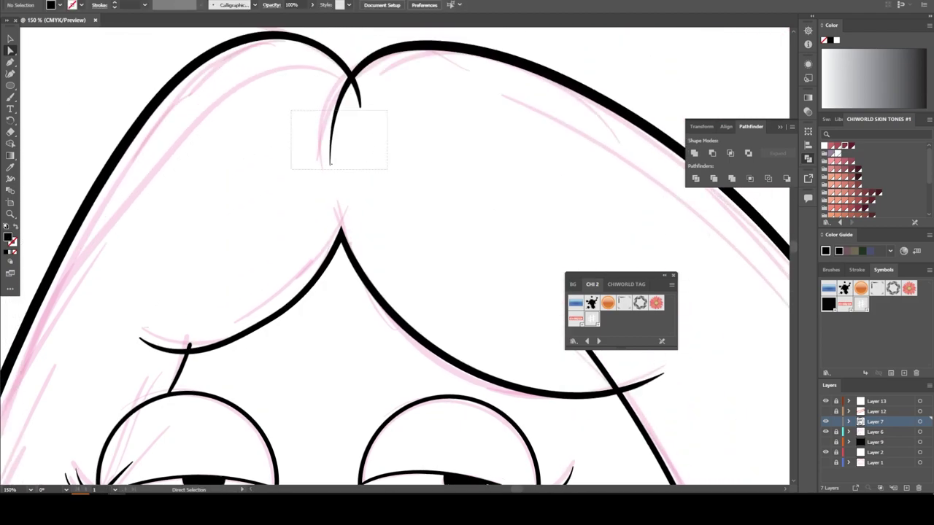
# Step: Delete the stray line at the hair parting and check the pupils up close
pyautogui.hotkey('ctrl', '-')
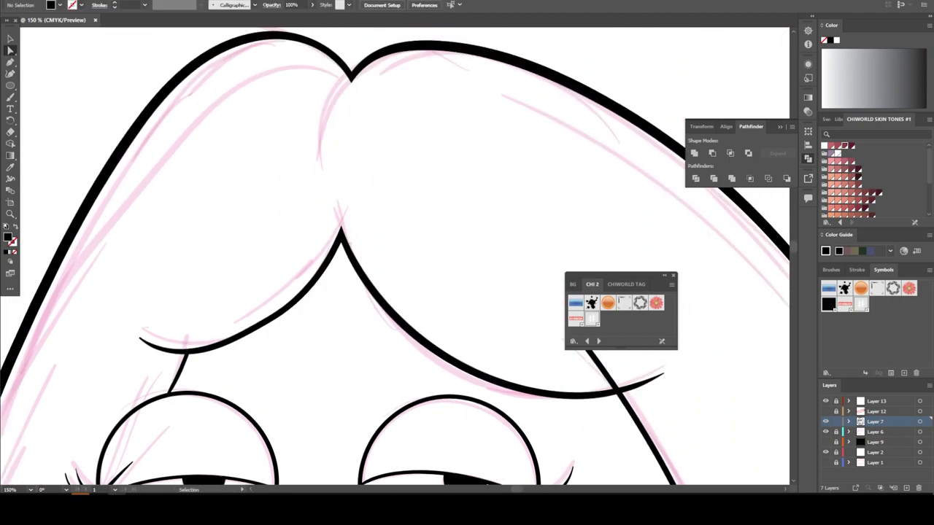
pyautogui.hotkey('ctrl', '-')
pyautogui.hotkey('ctrl', '-')
pyautogui.hotkey('ctrl', '-')
pyautogui.hotkey('ctrl', '1')
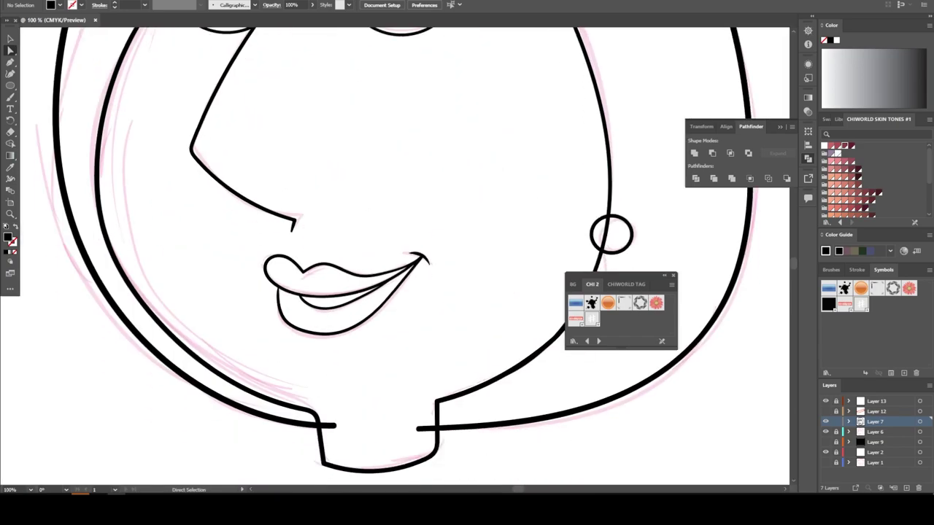
pyautogui.hotkey('ctrl', '0')
pyautogui.scroll(3, 396, 209)
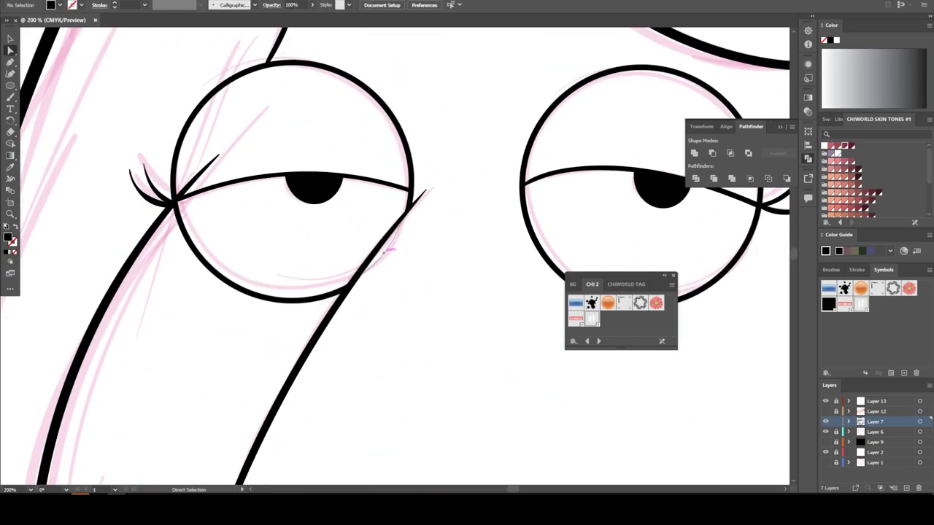
# Step: Review the finished line art and select the whole face group
pyautogui.hotkey('ctrl', '0')
pyautogui.hotkey('ctrl', '+')
pyautogui.hotkey('ctrl', '+')
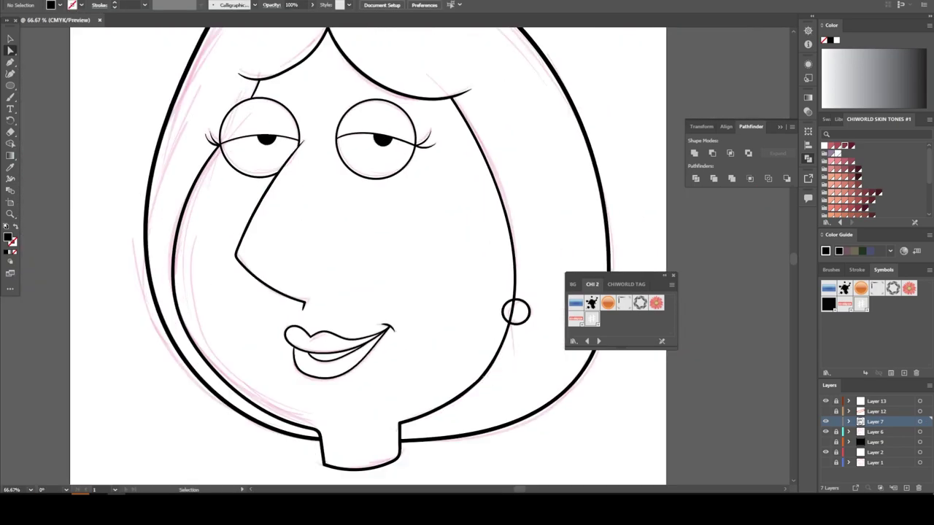
pyautogui.hotkey('ctrl', '-')
pyautogui.hotkey('ctrl', '-')
pyautogui.scroll(3, 420, 318)
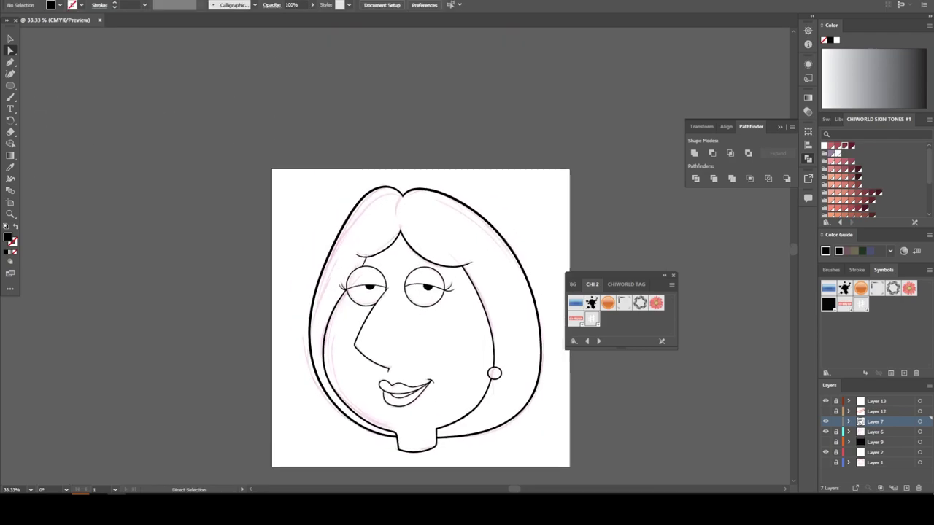
pyautogui.hotkey('ctrl', 'a')
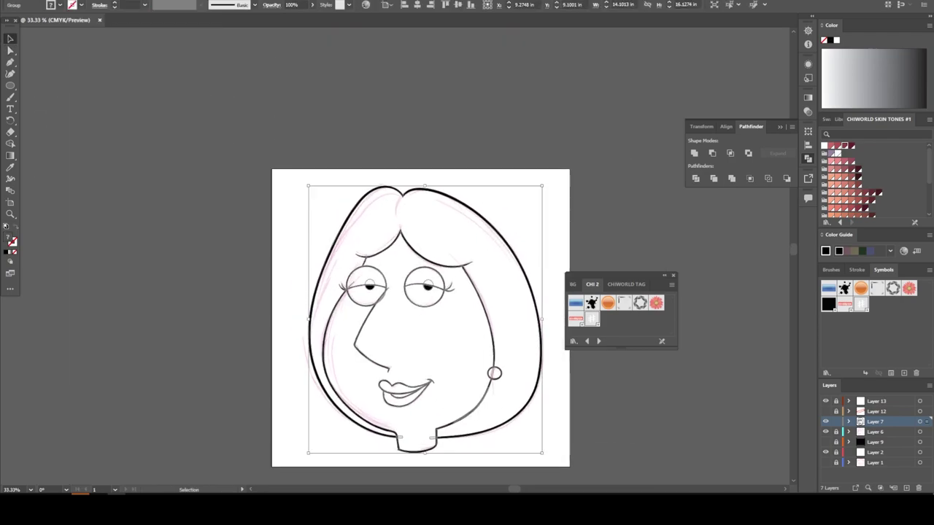
pyautogui.hotkey('shift', 'ctrl', 'a')
pyautogui.hotkey('ctrl', '+')
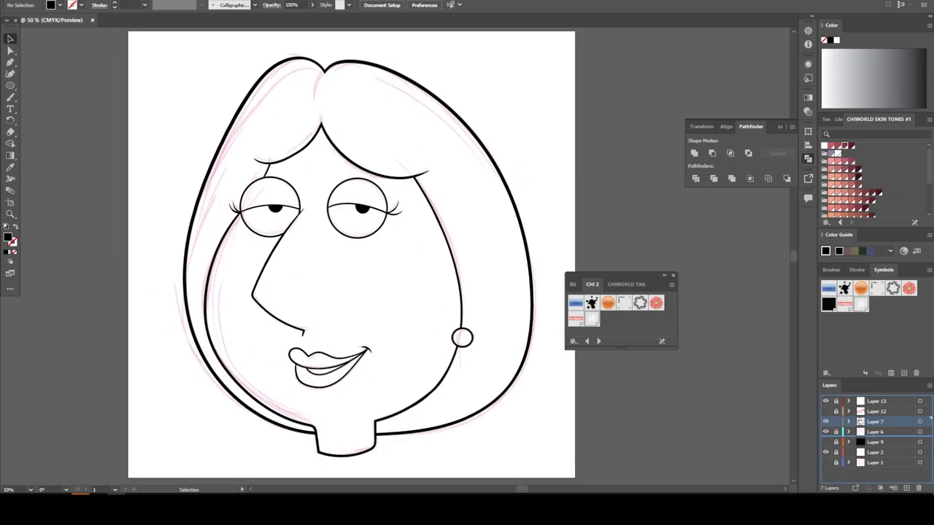
# Step: On Layer 7, draw a light pink F9B5A0 rectangle covering the whole artboard
pyautogui.click(879, 431)
pyautogui.click(839, 208)
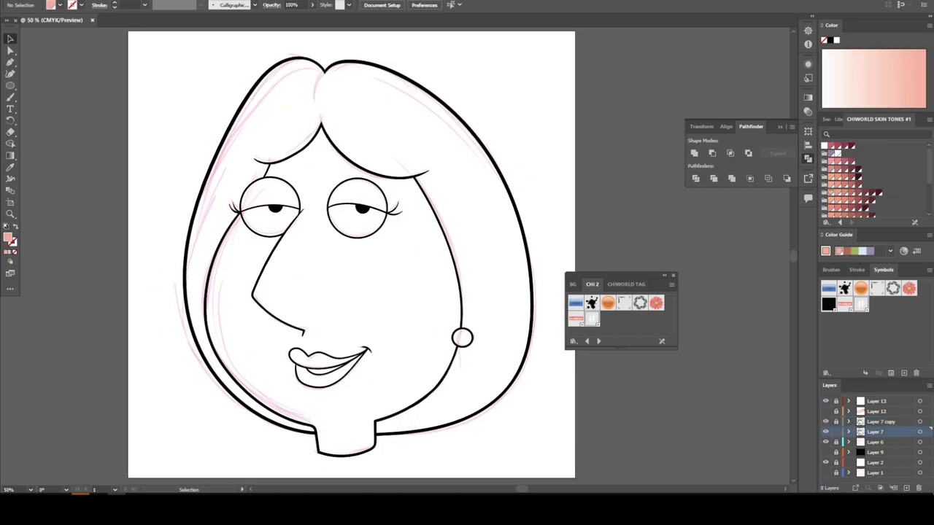
pyautogui.press('m')
pyautogui.moveTo(117, 37)
pyautogui.mouseDown()
pyautogui.moveTo(194, 88)
pyautogui.moveTo(592, 465)
pyautogui.mouseUp()
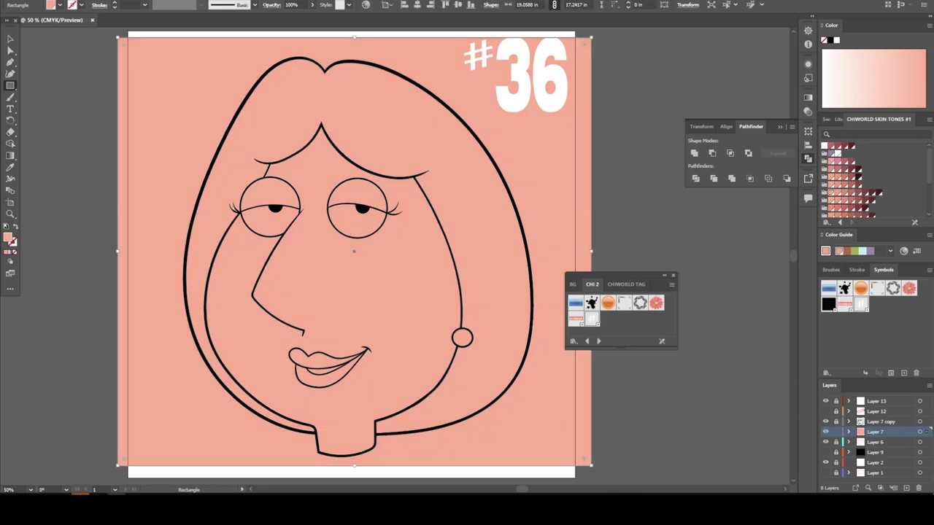
pyautogui.doubleClick(9, 238)
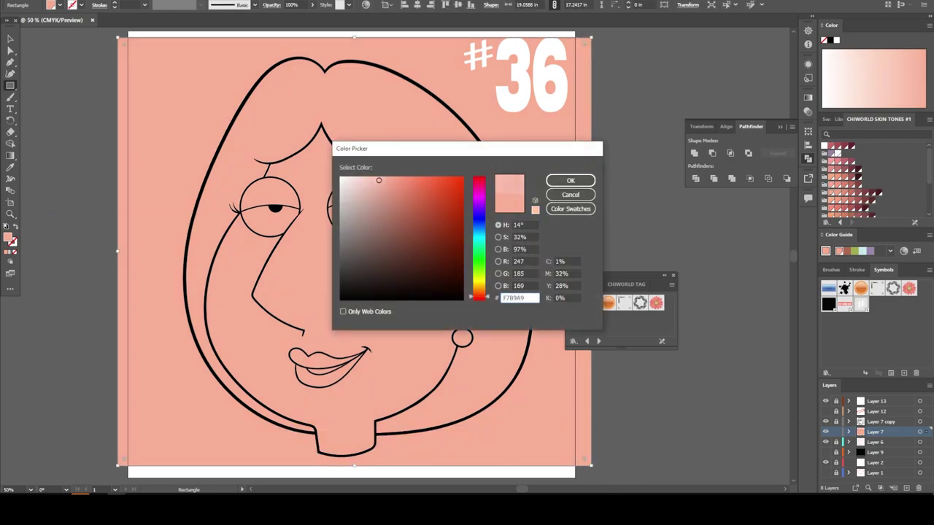
pyautogui.click(571, 180)
pyautogui.scroll(-2, 846, 179)
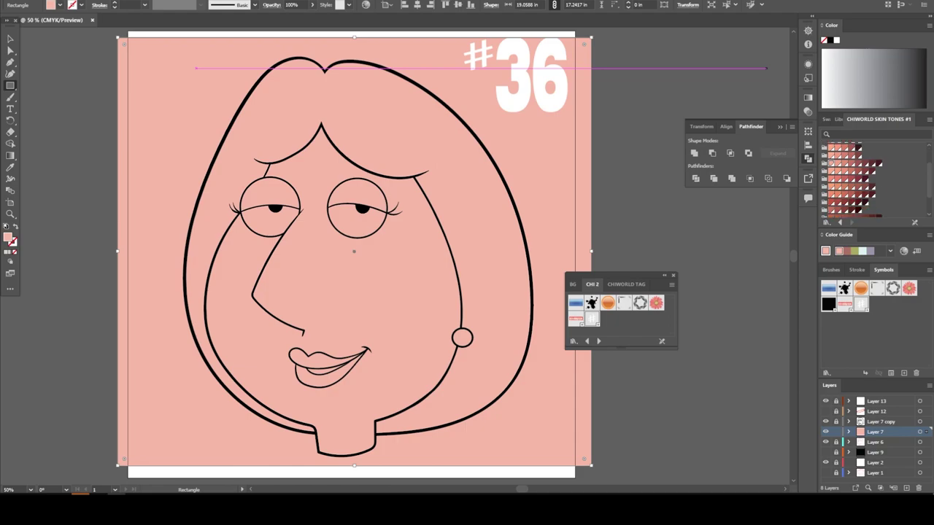
pyautogui.click(828, 157)
pyautogui.doubleClick(9, 238)
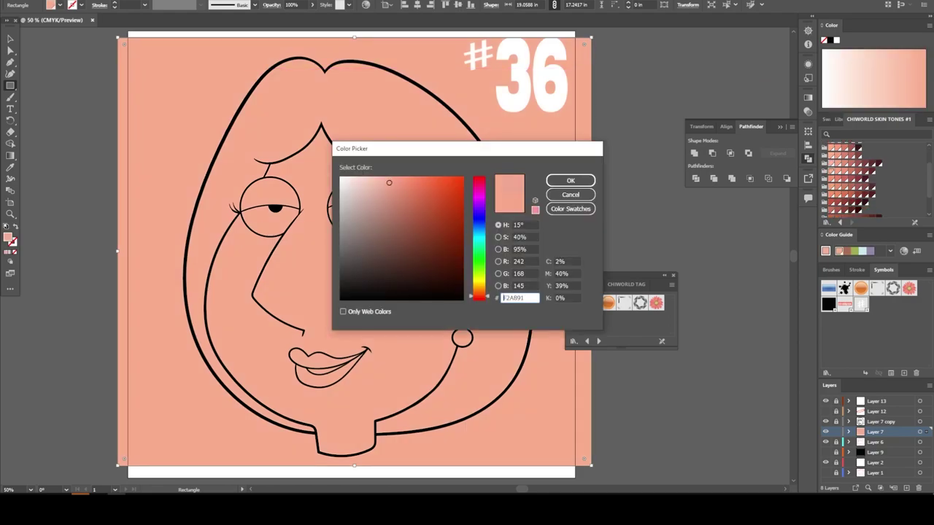
pyautogui.click(548, 179)
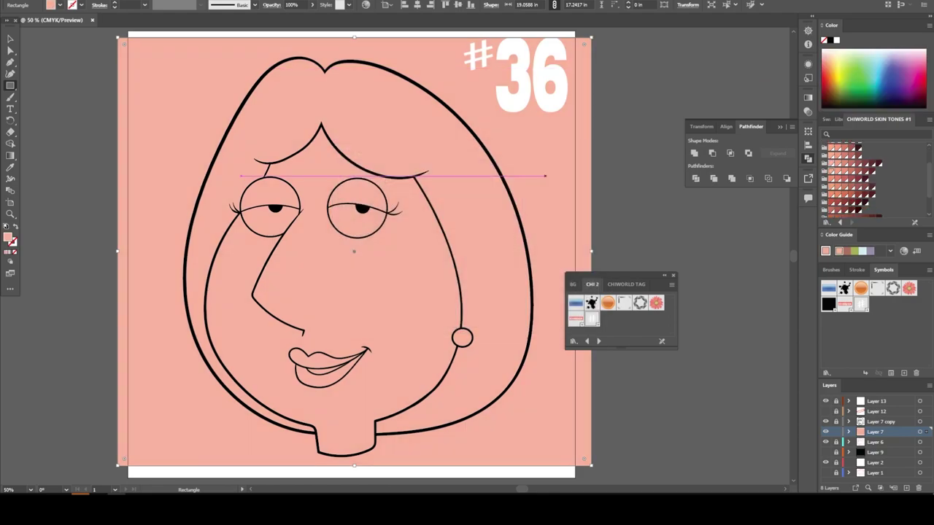
# Step: Send the pink rectangle behind the face artwork and isolate the face group
pyautogui.rightClick(519, 143)
pyautogui.click(657, 399)
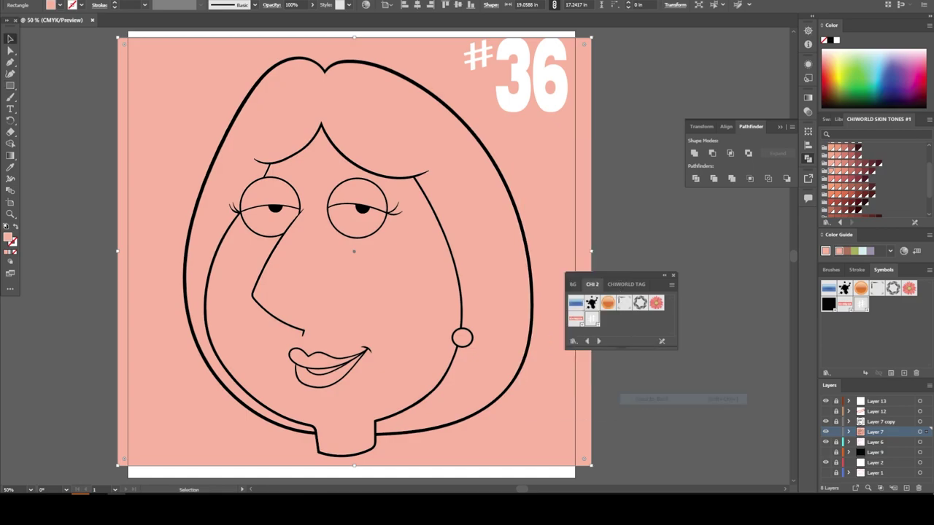
pyautogui.rightClick(571, 190)
pyautogui.click(598, 302)
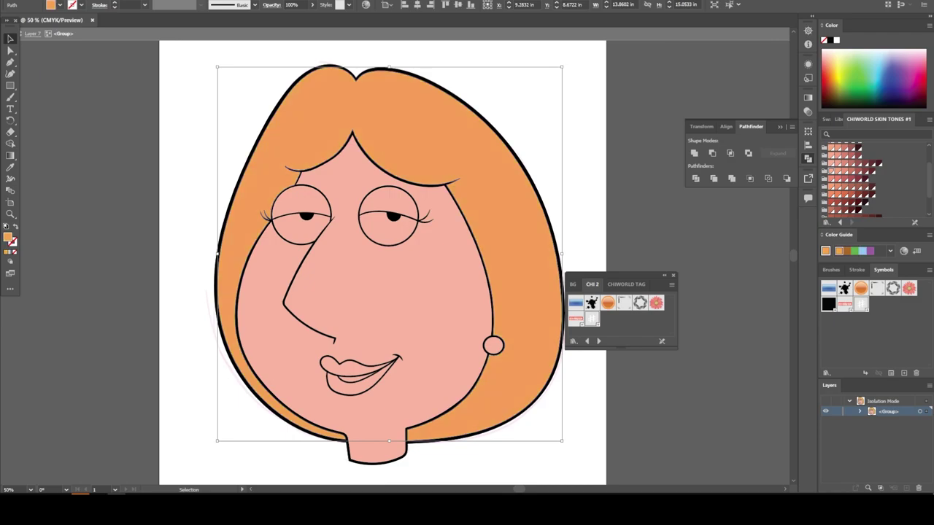
# Step: Fill the hair with a bright orange and the eye circles with white
pyautogui.doubleClick(8, 237)
pyautogui.click(419, 180)
pyautogui.moveTo(419, 180); pyautogui.dragTo(425, 176)
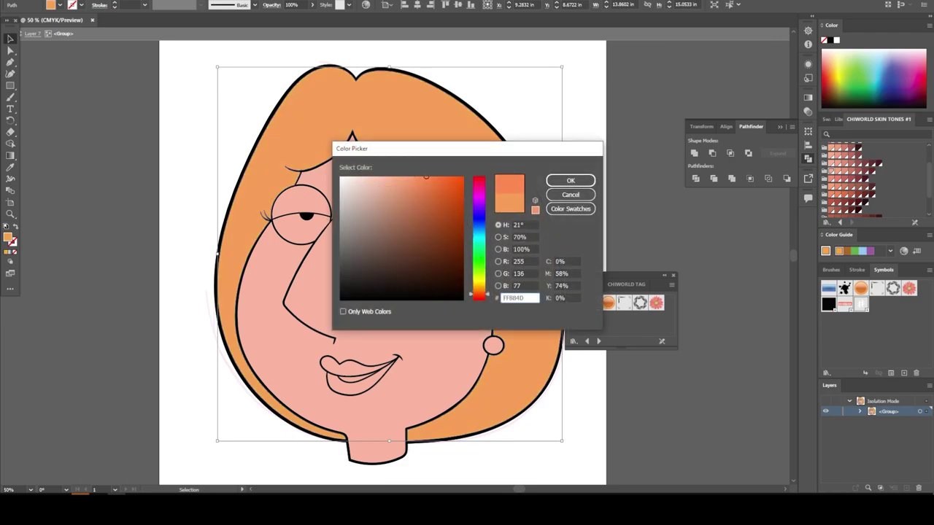
pyautogui.click(571, 180)
pyautogui.scroll(2, 391, 342)
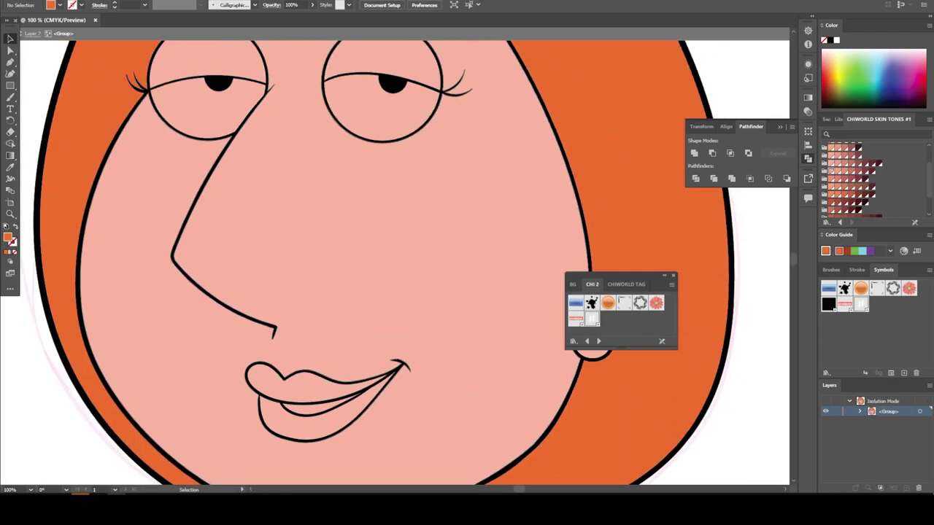
pyautogui.click(381, 141)
# Step: Fill the inner lower-lip shape with black 000000 for the mouth interior
pyautogui.hotkey('ctrl', 'shift', 'a')
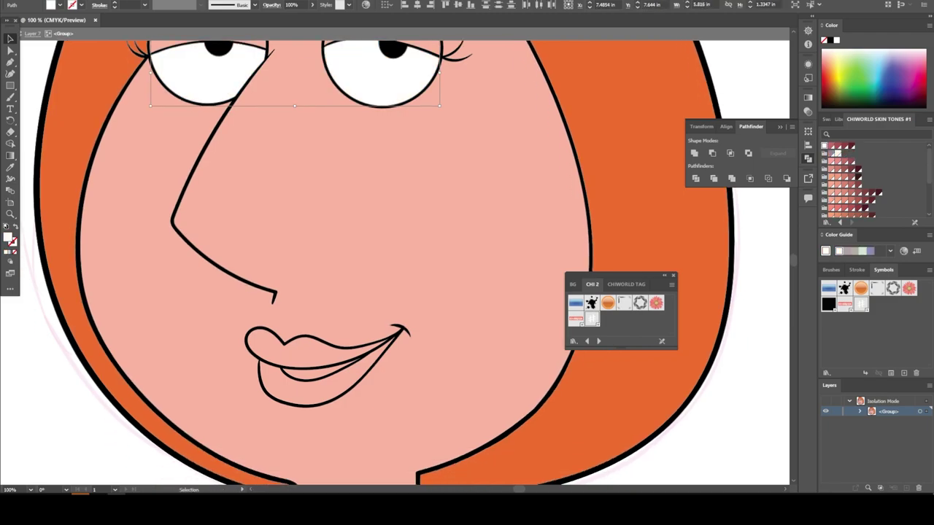
pyautogui.hotkey('ctrl', '-')
pyautogui.hotkey('ctrl', '-')
pyautogui.scroll(3, 368, 264)
pyautogui.scroll(2, 368, 264)
pyautogui.click(394, 334)
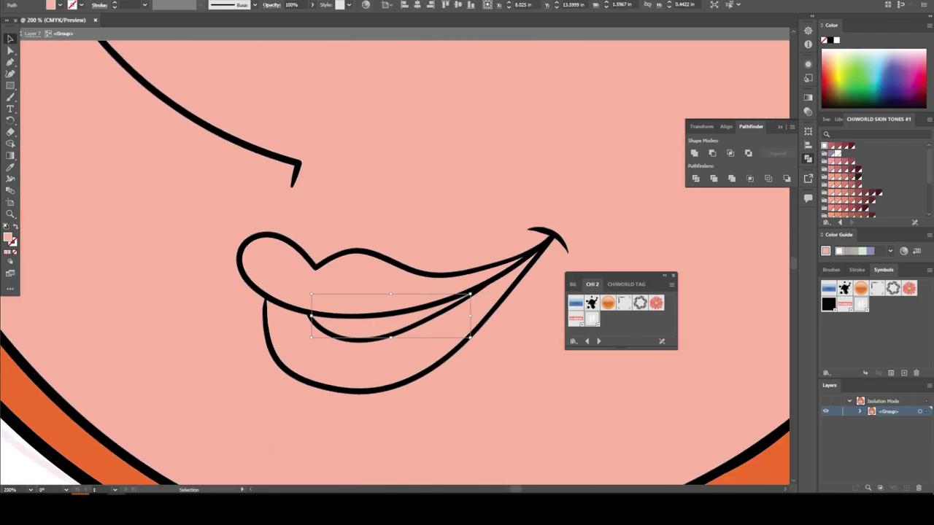
pyautogui.doubleClick(9, 238)
pyautogui.write('000000')
pyautogui.press('Return')
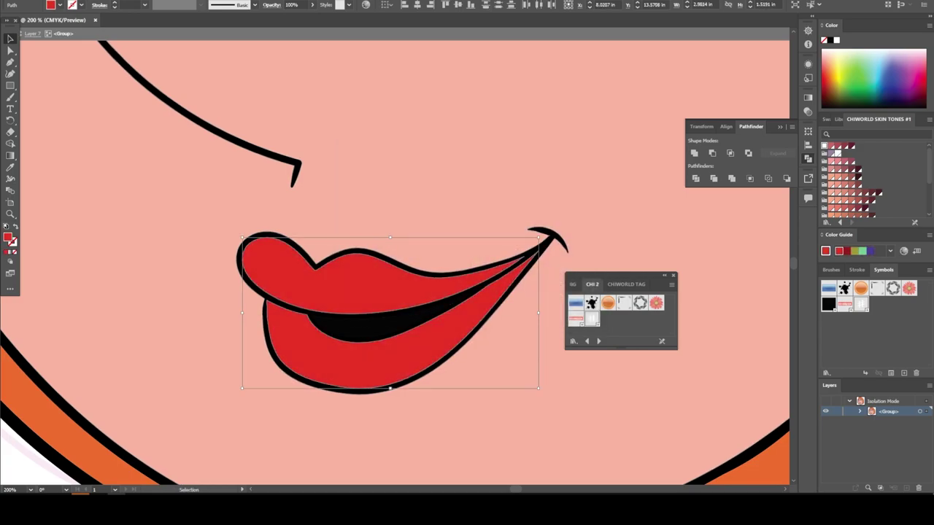
# Step: Fill the earring with teal and exit isolation mode
pyautogui.hotkey('ctrl', '-')
pyautogui.hotkey('ctrl', '-')
pyautogui.hotkey('ctrl', '-')
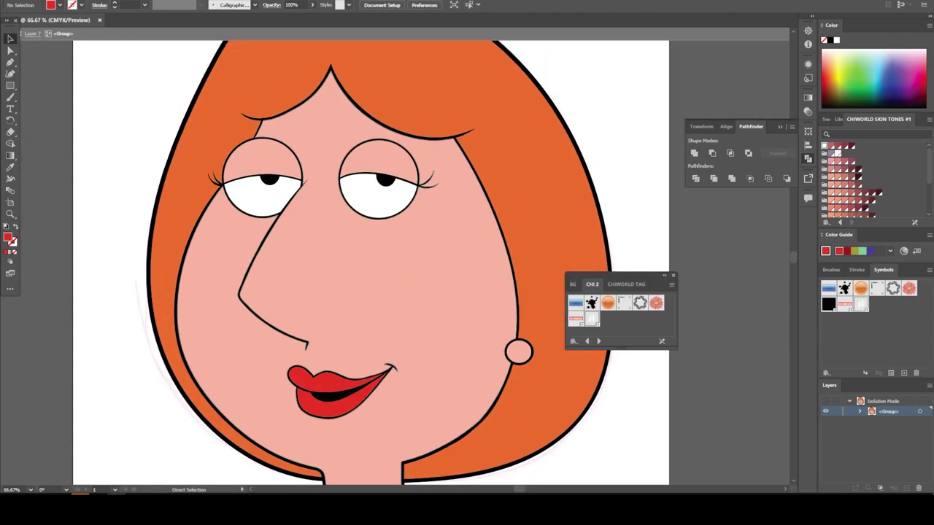
pyautogui.scroll(3, 580, 375)
pyautogui.click(873, 102)
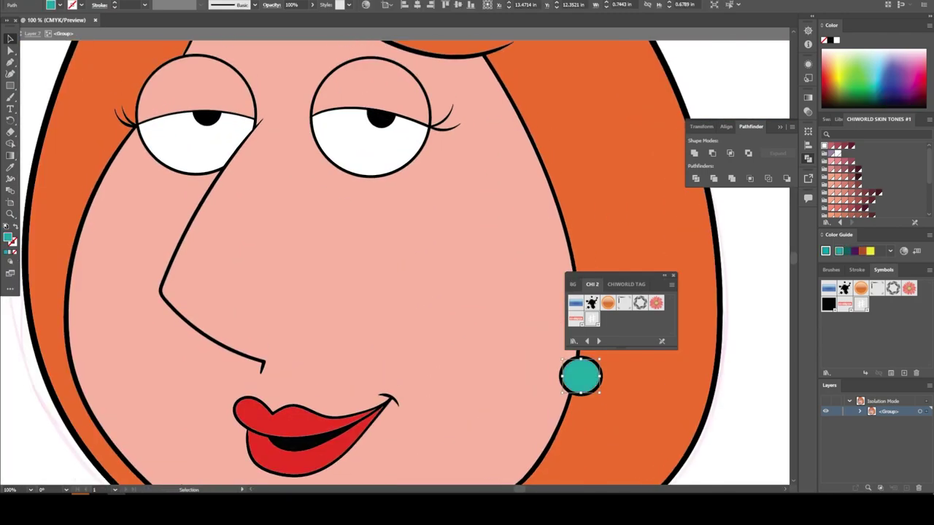
pyautogui.hotkey('ctrl', '-')
pyautogui.press('Escape')
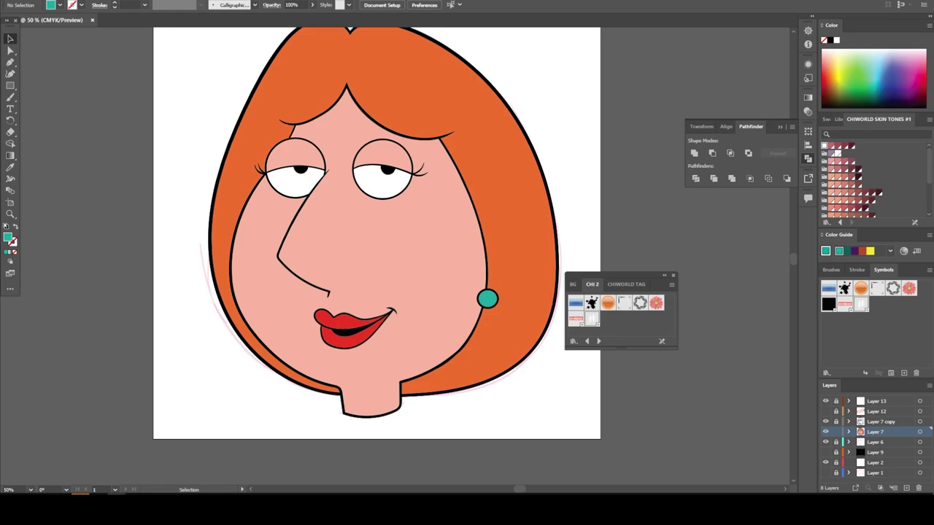
# Step: Select the copied face layer, toggle its visibility, and choose a darker salmon fill
pyautogui.press('a')
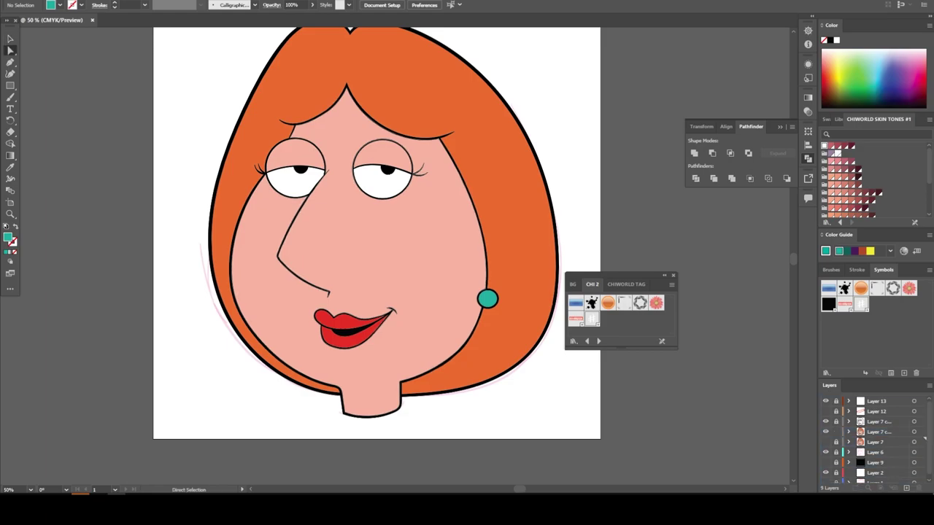
pyautogui.click(913, 432)
pyautogui.click(825, 432)
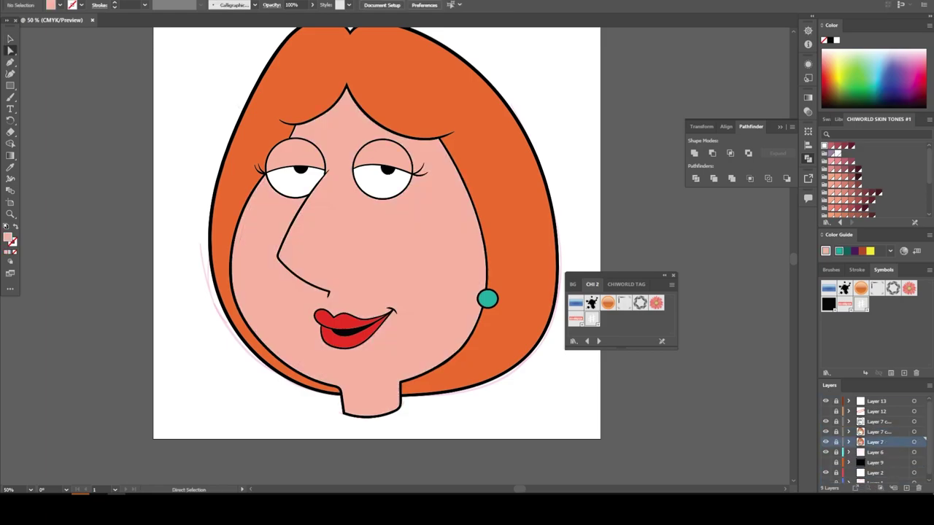
pyautogui.scroll(-2, 850, 182)
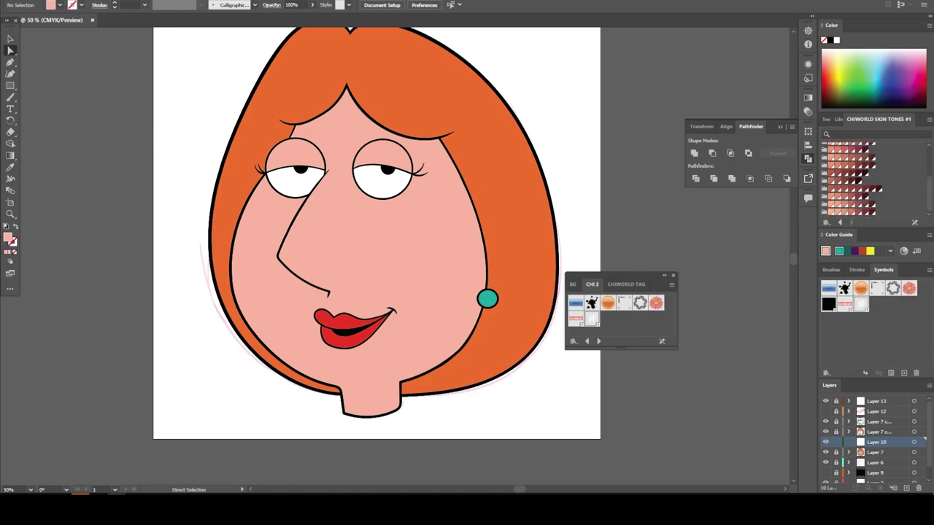
pyautogui.click(839, 191)
# Step: Pencil-draw salmon shadow shapes along the nose and the left cheek
pyautogui.moveTo(10, 97); pyautogui.dragTo(51, 109)
pyautogui.hotkey('ctrl', '1')
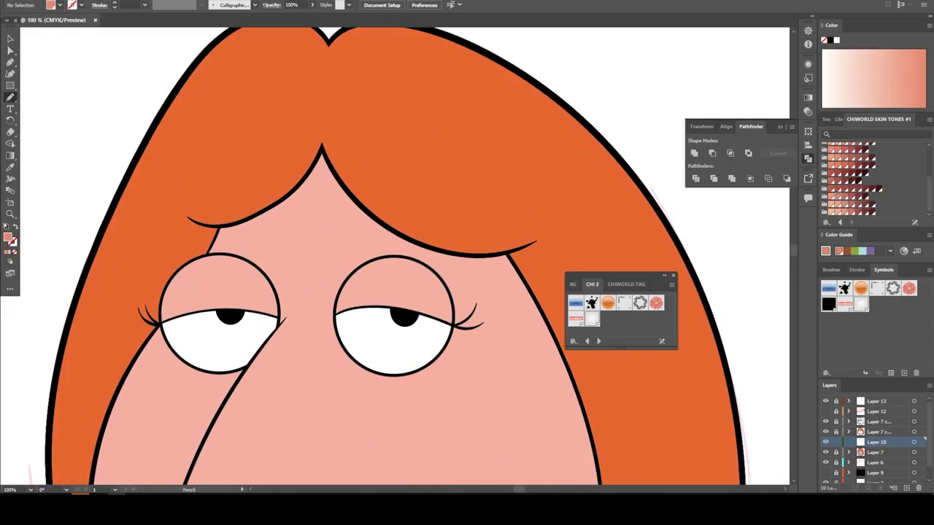
pyautogui.scroll(-3, 445, 428)
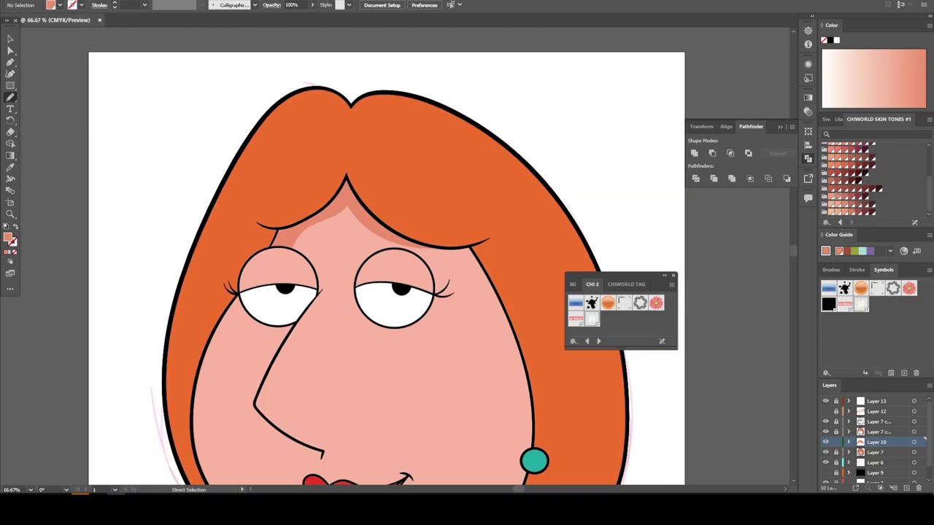
pyautogui.scroll(-3, 445, 428)
pyautogui.scroll(3, 445, 427)
pyautogui.scroll(-1, 445, 428)
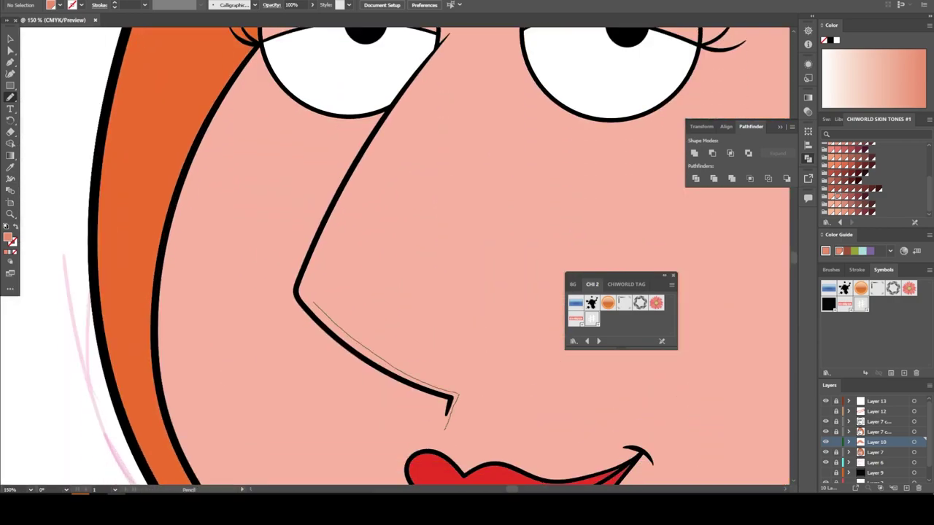
pyautogui.moveTo(445, 426); pyautogui.dragTo(445, 425)
pyautogui.hotkey('ctrl', '0')
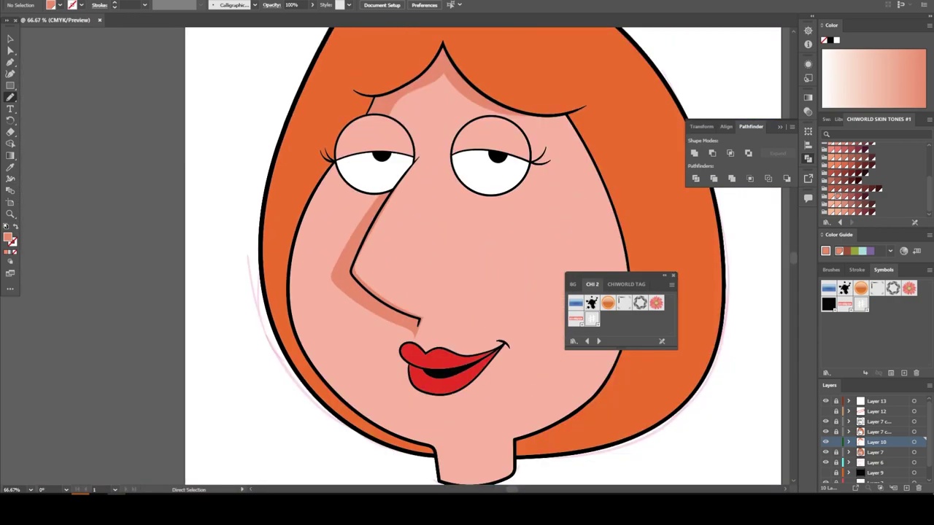
pyautogui.scroll(3, 453, 263)
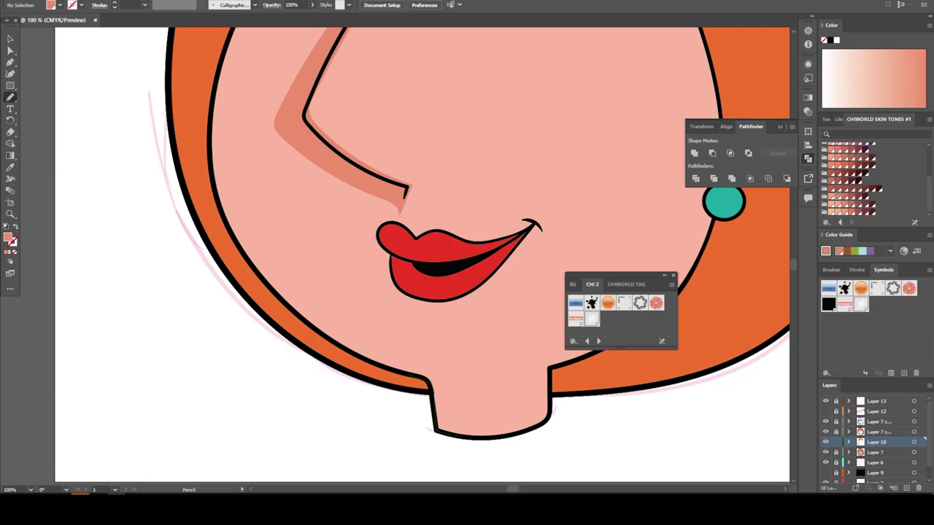
pyautogui.moveTo(445, 408); pyautogui.dragTo(453, 430)
# Step: Add salmon shadows along the left cheek edge and around the lips
pyautogui.hotkey('ctrl', '-')
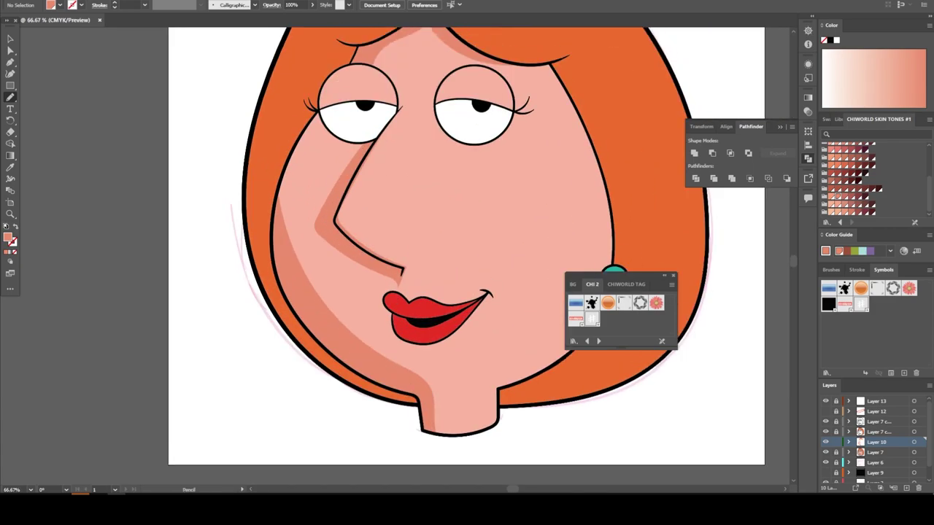
pyautogui.moveTo(271, 205); pyautogui.dragTo(312, 342)
pyautogui.hotkey('ctrl', '0')
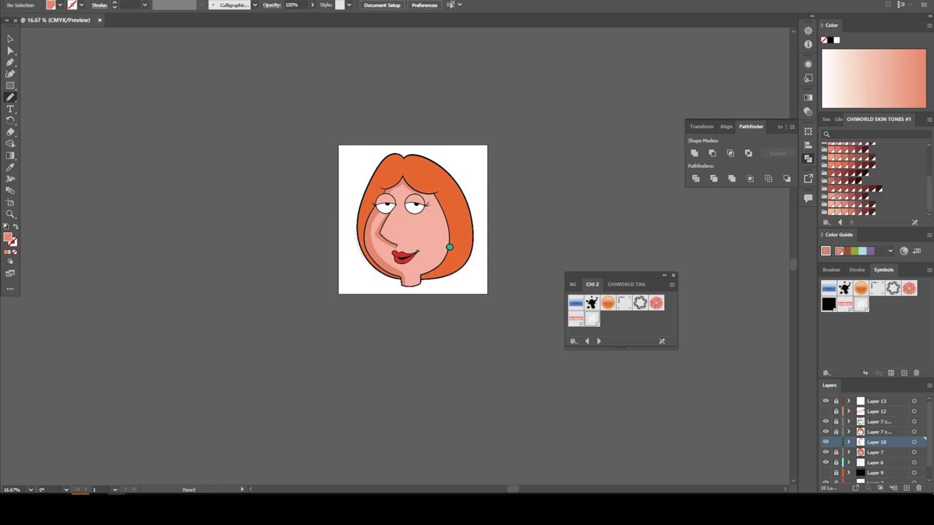
pyautogui.scroll(5, 437, 262)
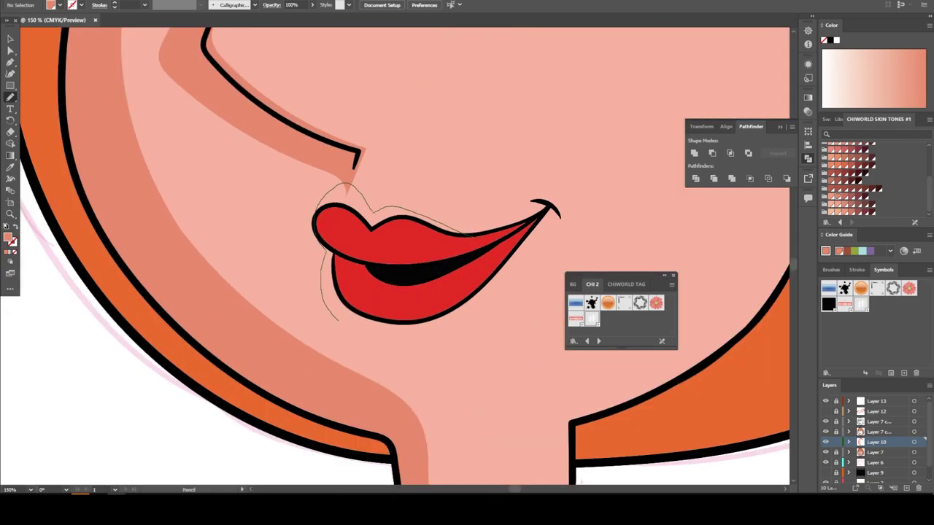
pyautogui.moveTo(337, 319); pyautogui.dragTo(478, 312)
pyautogui.hotkey('ctrl', '0')
pyautogui.scroll(5, 489, 233)
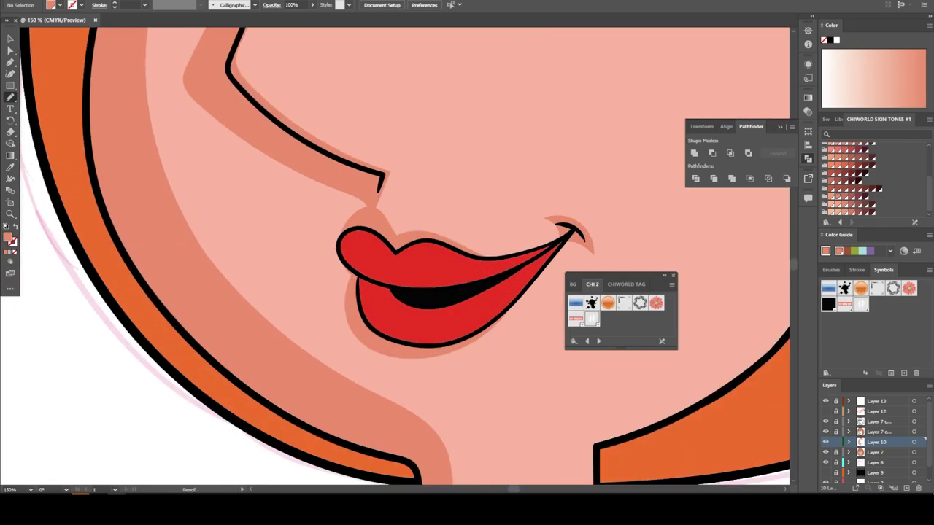
# Step: Draw a salmon shadow along the nose and a thin stroke along the right eyebrow
pyautogui.moveTo(396, 263); pyautogui.dragTo(383, 200)
pyautogui.hotkey('ctrl', '0')
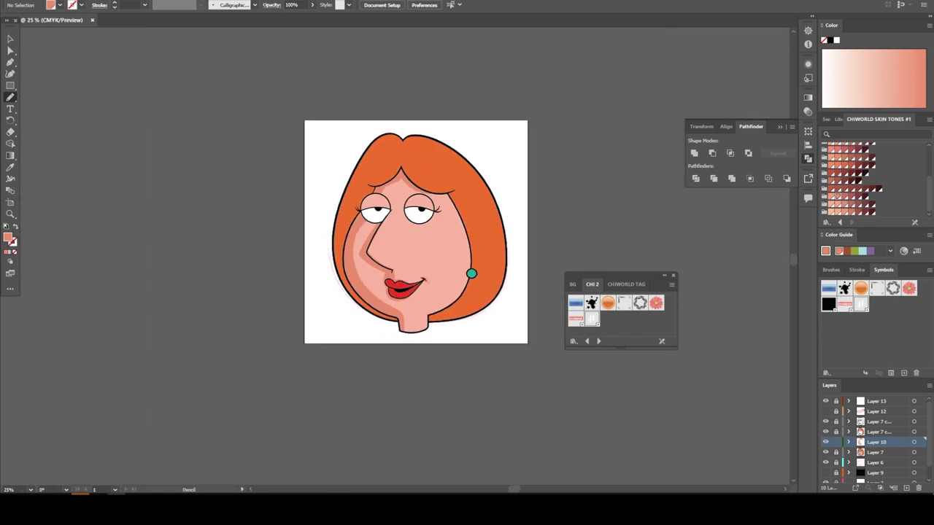
pyautogui.scroll(3, 437, 263)
pyautogui.scroll(2, 438, 262)
pyautogui.scroll(2, 458, 256)
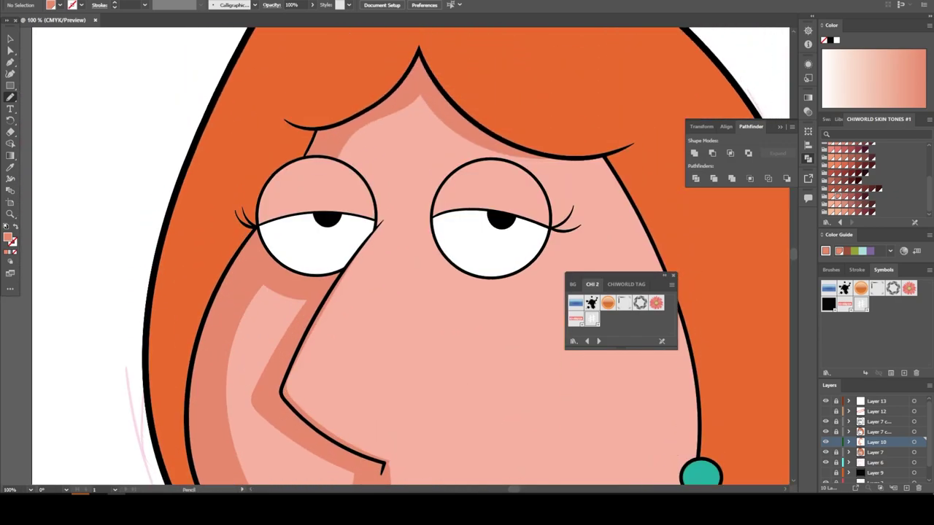
pyautogui.hotkey('ctrl', '0')
pyautogui.scroll(2, 437, 263)
pyautogui.moveTo(430, 198); pyautogui.dragTo(502, 189)
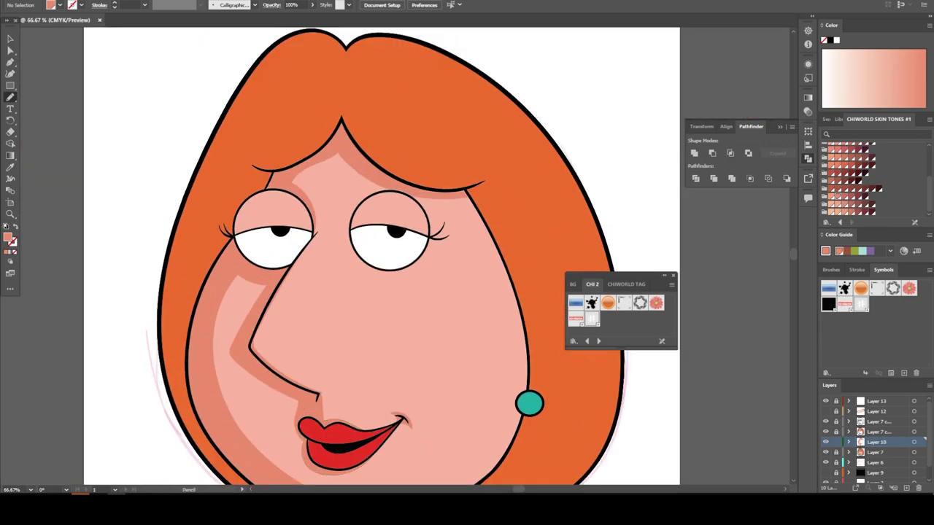
# Step: Create a new Layer 11 for the eye shading
pyautogui.hscroll(-2, 415, 255)
pyautogui.hotkey('ctrl', 'l')
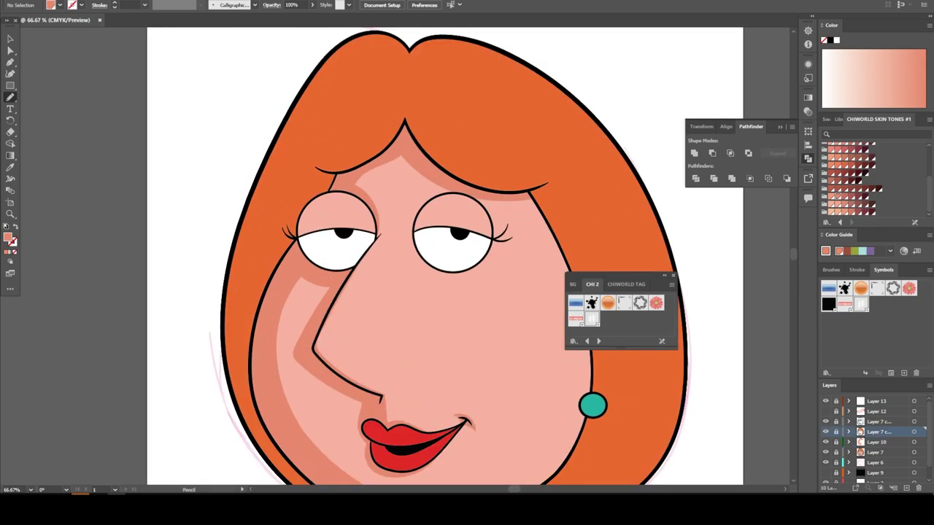
pyautogui.scroll(3, 352, 211)
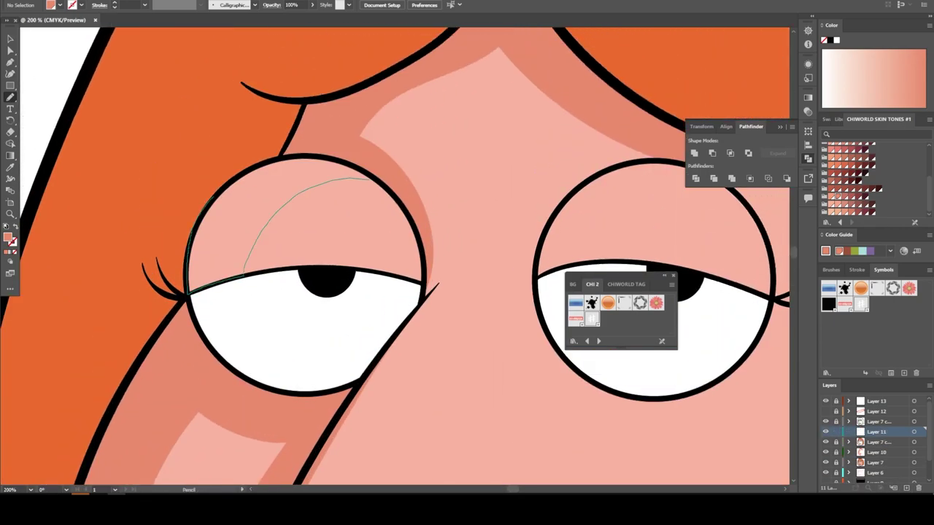
# Step: Pencil-draw a darker lid shadow across the top of the left eye, then open the fill colour picker
pyautogui.hotkey('ctrl', '0')
pyautogui.scroll(4, 376, 321)
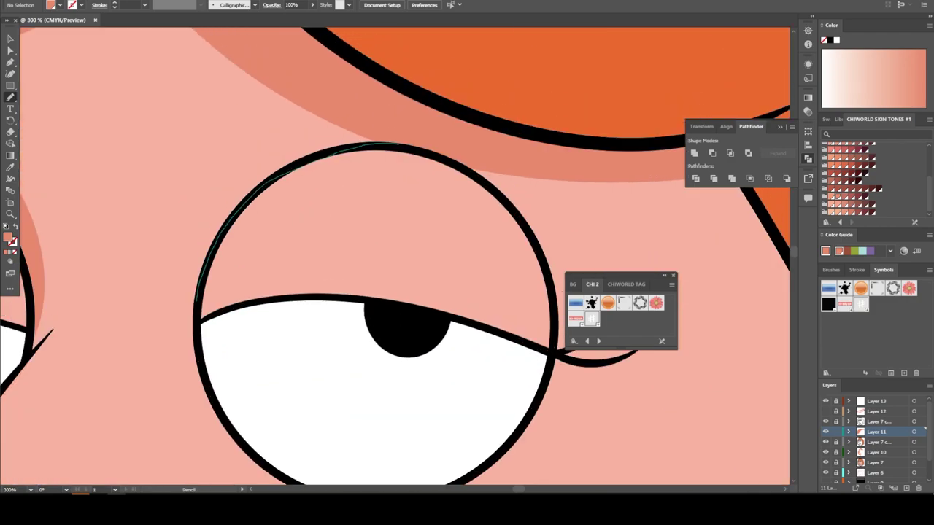
pyautogui.moveTo(408, 145); pyautogui.dragTo(310, 295)
pyautogui.scroll(-2, 351, 369)
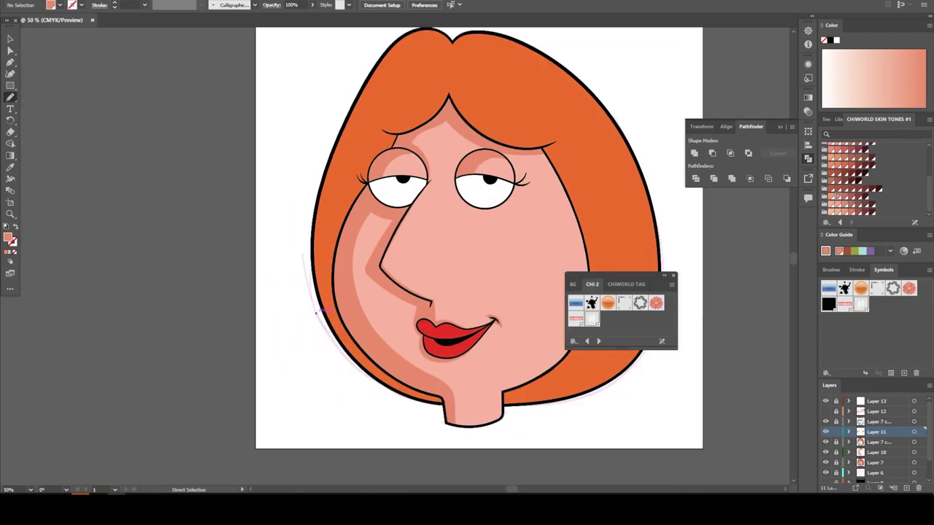
pyautogui.scroll(8, 366, 204)
pyautogui.doubleClick(8, 237)
# Step: Draw B39CB5 lilac shading inside the left eye white, then lighten it to a paler lilac
pyautogui.write('B39CB5')
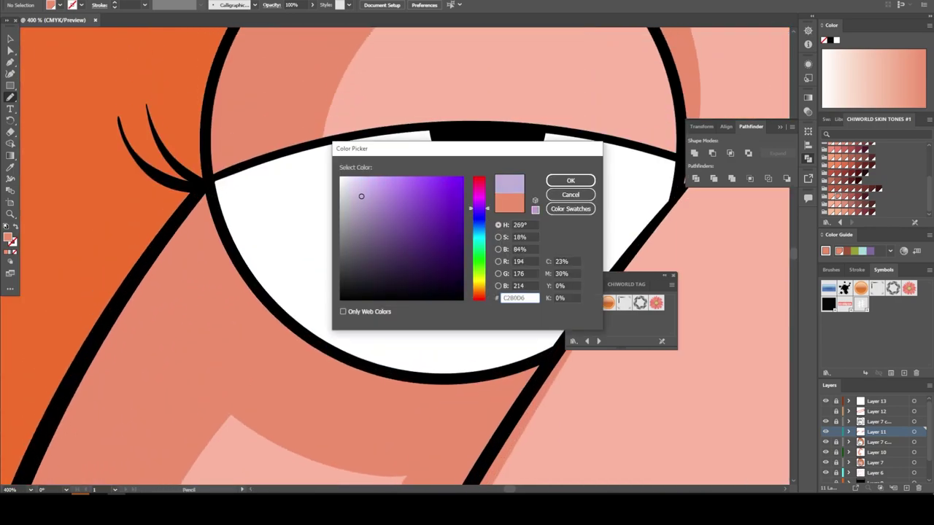
pyautogui.press('Return')
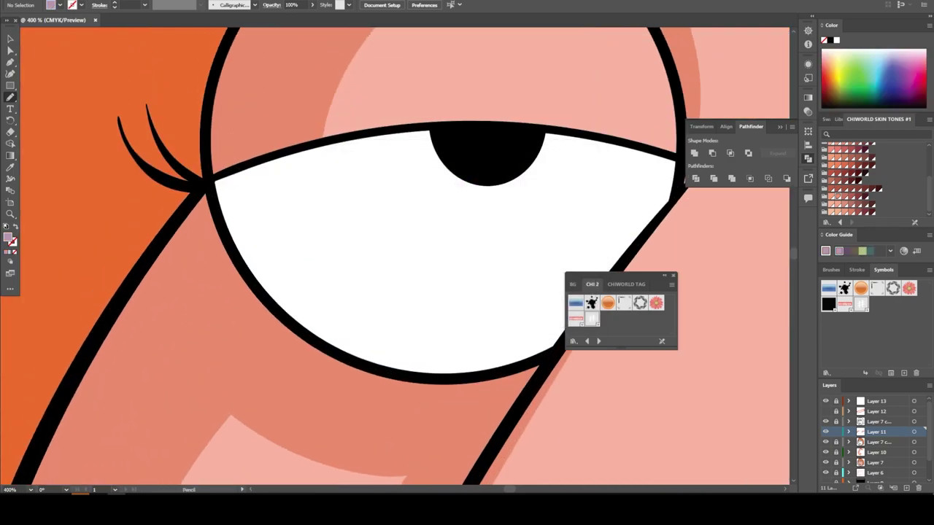
pyautogui.moveTo(322, 146)
pyautogui.mouseDown()
pyautogui.moveTo(543, 344)
pyautogui.moveTo(365, 369)
pyautogui.moveTo(211, 186)
pyautogui.moveTo(321, 146)
pyautogui.mouseUp()
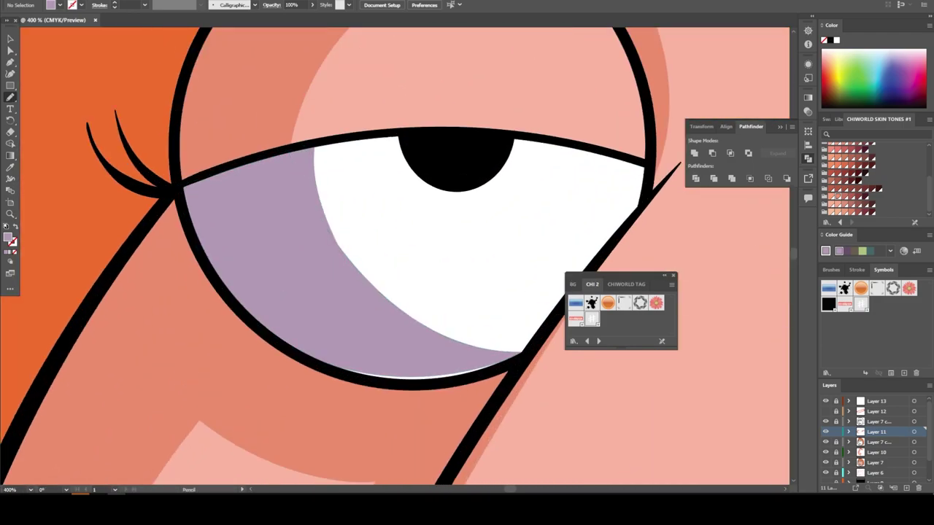
pyautogui.press('v')
pyautogui.hotkey('ctrl', 'a')
pyautogui.doubleClick(9, 238)
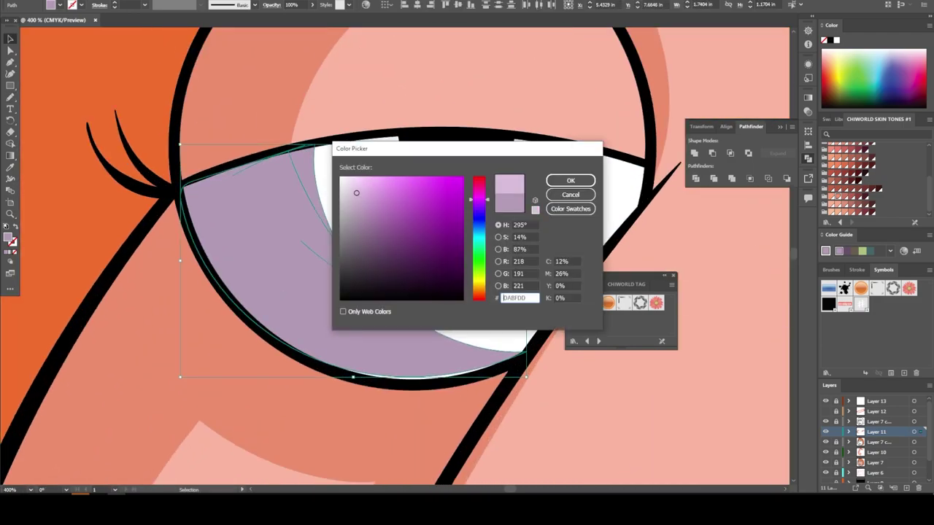
pyautogui.click(354, 193)
pyautogui.press('Return')
# Step: Extend the lilac shading along the eye's lower edge and add matching shading in the right eye
pyautogui.hotkey('ctrl', '0')
pyautogui.scroll(6, 393, 256)
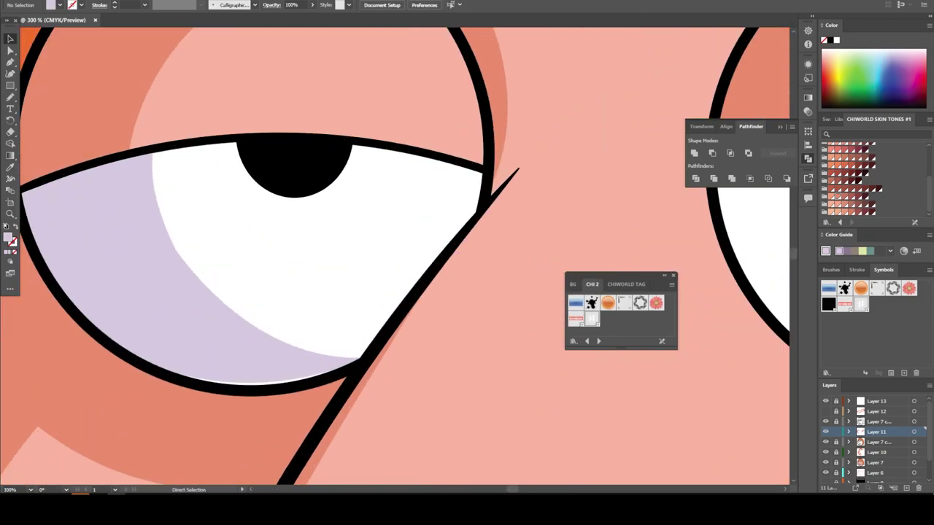
pyautogui.press('n')
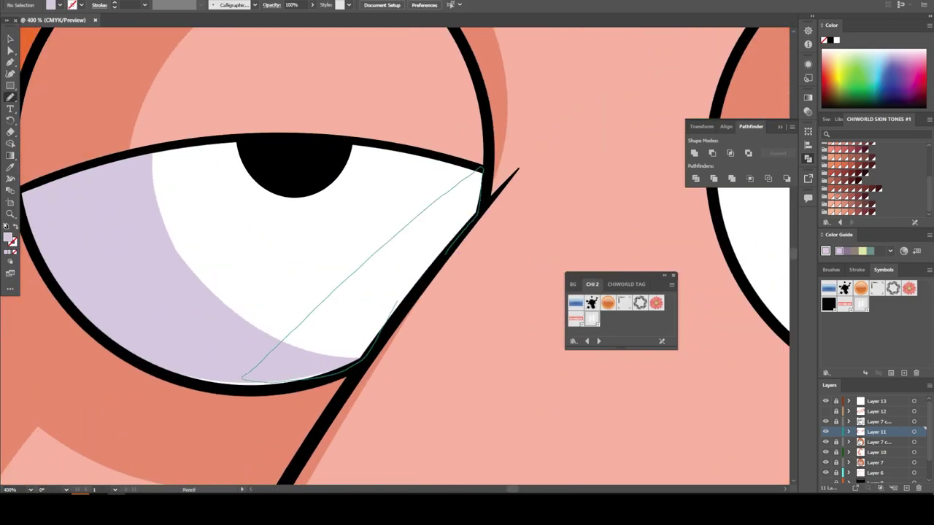
pyautogui.moveTo(445, 252); pyautogui.dragTo(240, 379)
pyautogui.hotkey('ctrl', '0')
pyautogui.scroll(6, 438, 270)
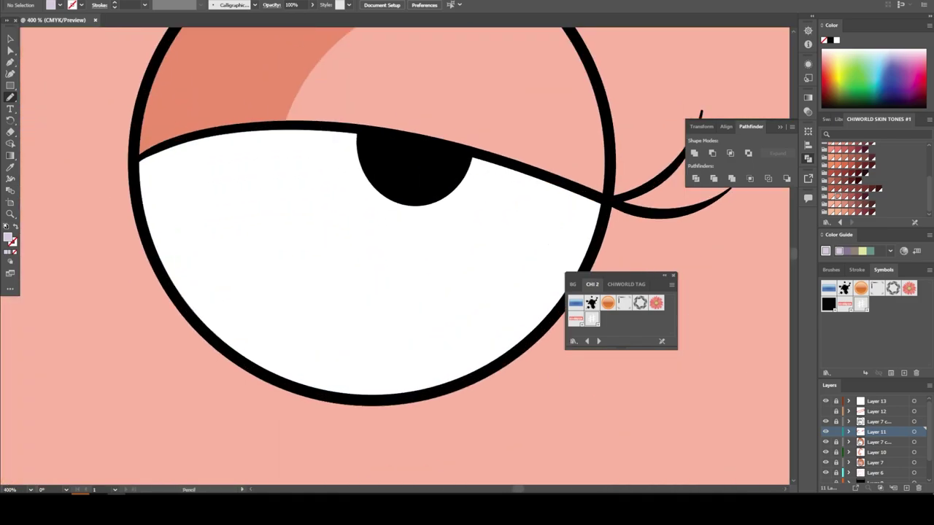
pyautogui.moveTo(283, 130); pyautogui.dragTo(183, 273)
pyautogui.moveTo(175, 144); pyautogui.dragTo(277, 131)
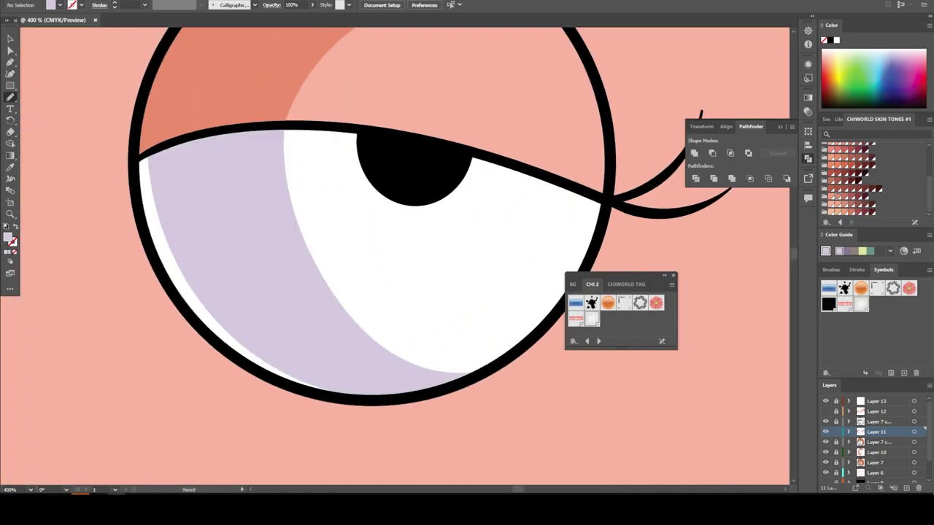
pyautogui.hotkey('ctrl', '0')
# Step: Sample the lip red, darken it, and draw shadows on the lower and upper lips
pyautogui.scroll(3, 366, 365)
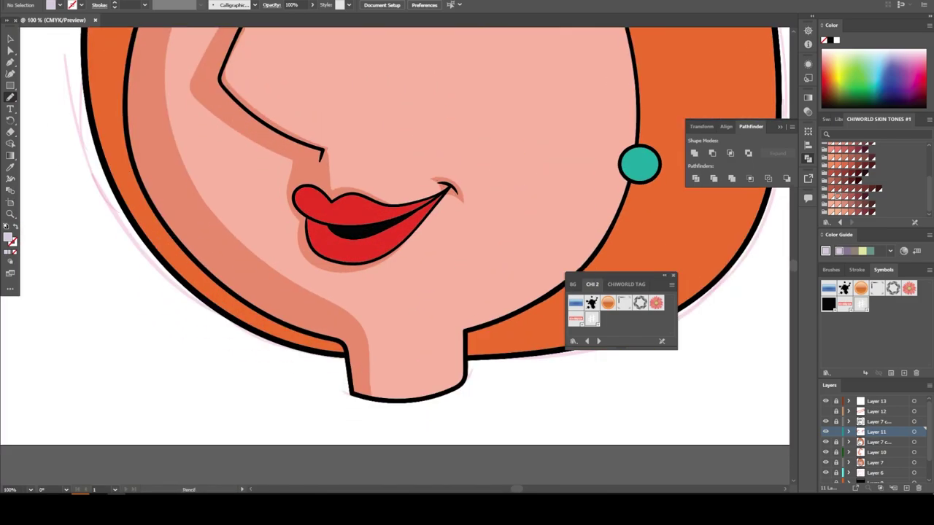
pyautogui.scroll(3, 367, 365)
pyautogui.press('i')
pyautogui.click(241, 233)
pyautogui.doubleClick(8, 237)
pyautogui.click(452, 225)
pyautogui.click(570, 180)
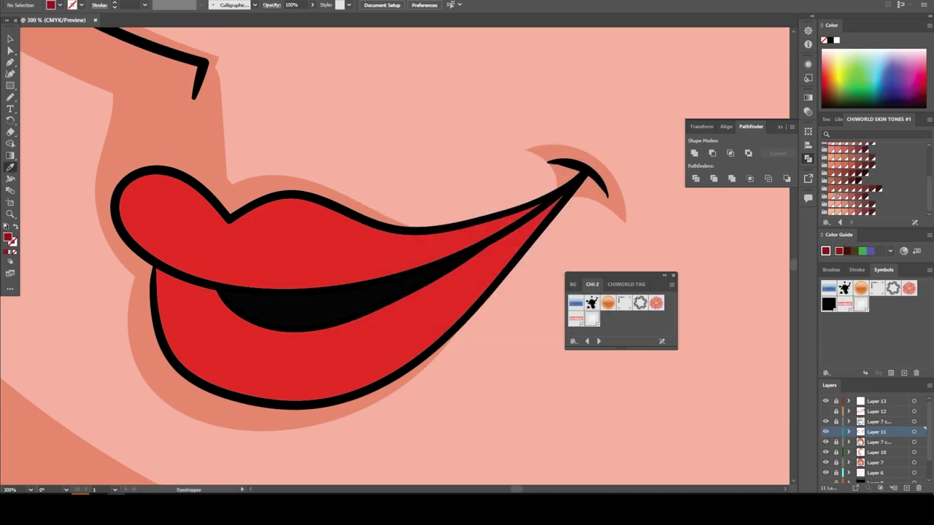
pyautogui.press('n')
pyautogui.moveTo(235, 291)
pyautogui.mouseDown()
pyautogui.moveTo(259, 339)
pyautogui.moveTo(233, 289)
pyautogui.mouseUp()
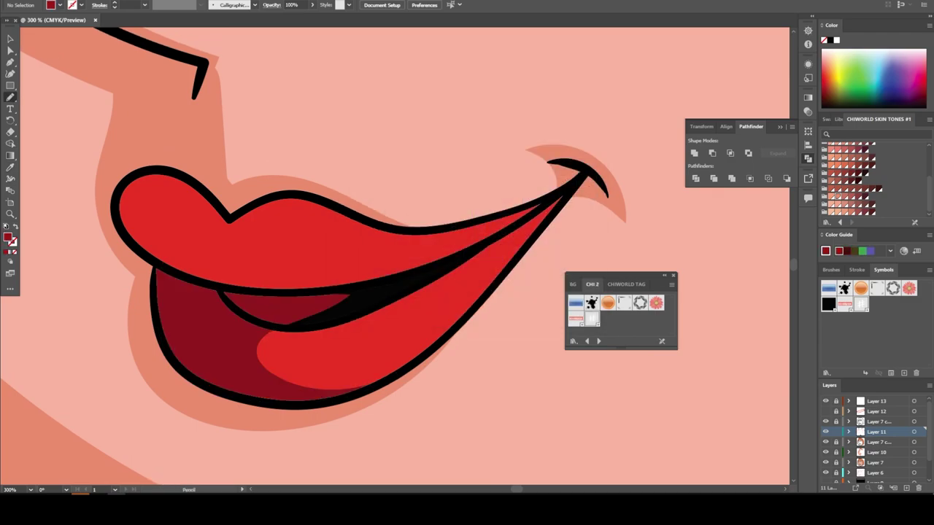
pyautogui.moveTo(215, 200); pyautogui.dragTo(131, 244)
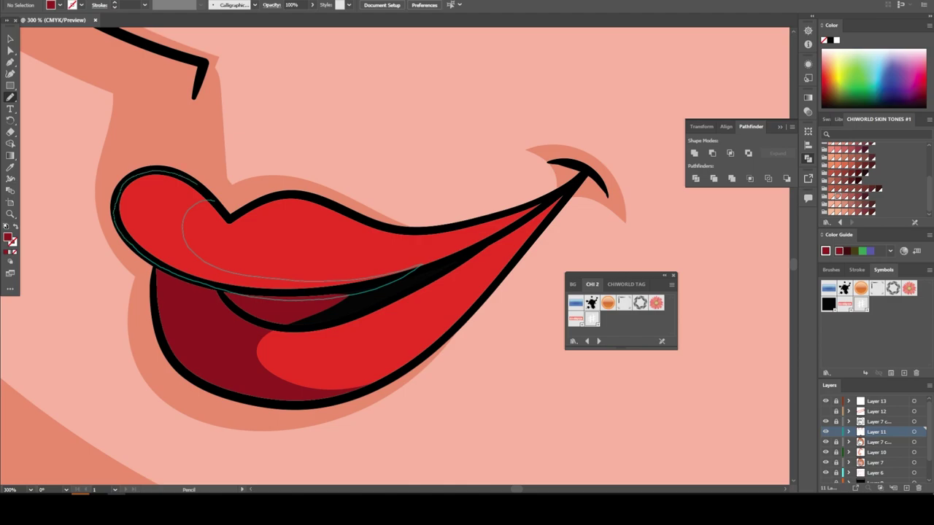
# Step: Fill the gap inside the mouth with black
pyautogui.doubleClick(8, 237)
pyautogui.click(398, 283)
pyautogui.press('Return')
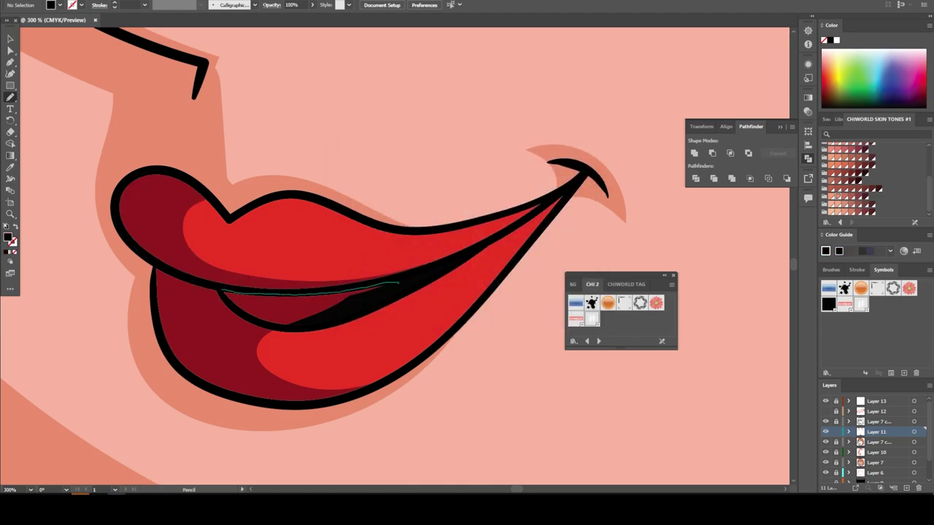
pyautogui.moveTo(221, 291); pyautogui.dragTo(255, 321)
pyautogui.hotkey('ctrl', '-')
pyautogui.hotkey('ctrl', '-')
pyautogui.hotkey('ctrl', '-')
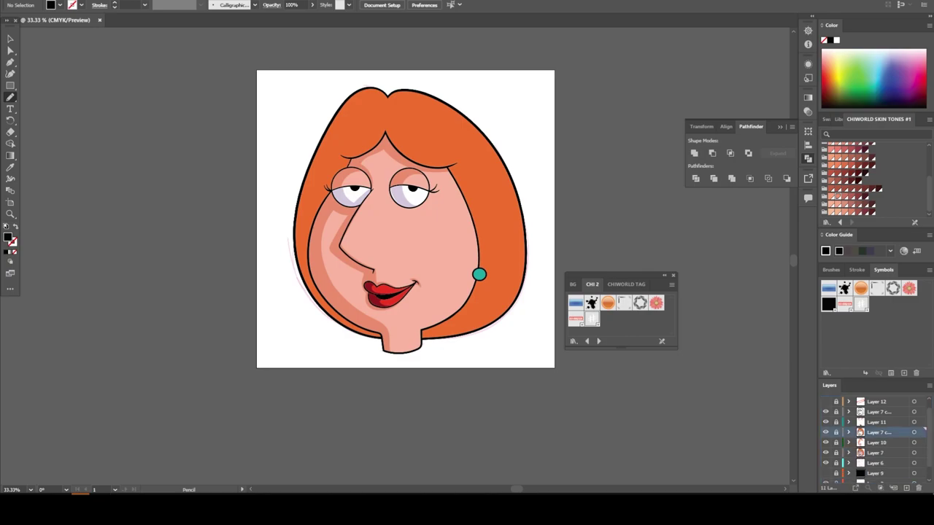
# Step: Save the document and set the fill to a darker red sampled from the hair orange
pyautogui.hotkey('alt', 'f')
pyautogui.press('Return')
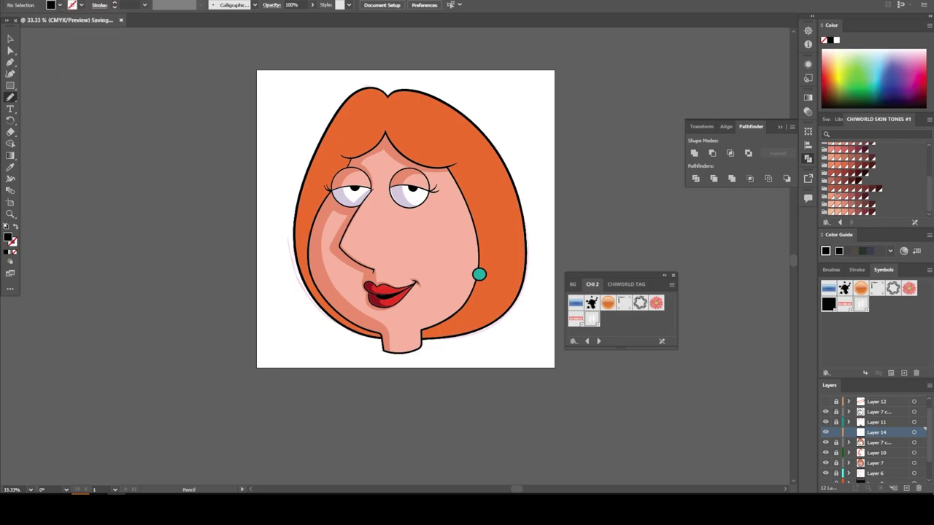
pyautogui.scroll(2, 405, 248)
pyautogui.scroll(4, 369, 185)
pyautogui.press('i')
pyautogui.click(438, 87)
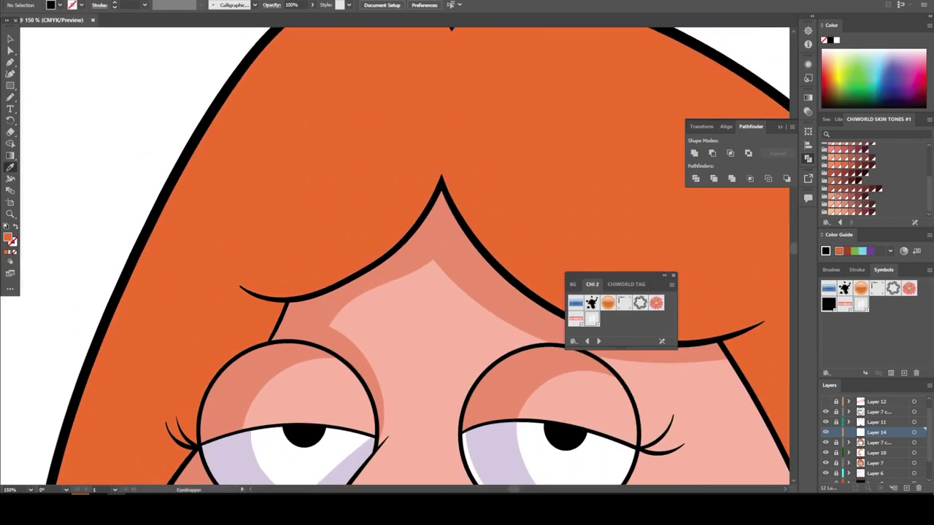
pyautogui.doubleClick(8, 237)
pyautogui.press('Return')
# Step: Pencil a dark-red shadow shape along the left side of the hair
pyautogui.press('n')
pyautogui.scroll(2, 404, 255)
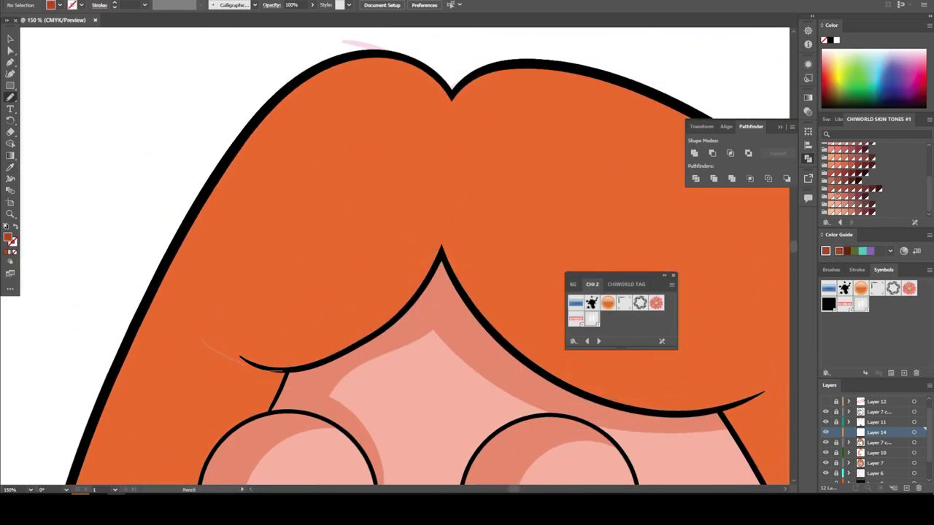
pyautogui.moveTo(299, 82); pyautogui.dragTo(161, 291)
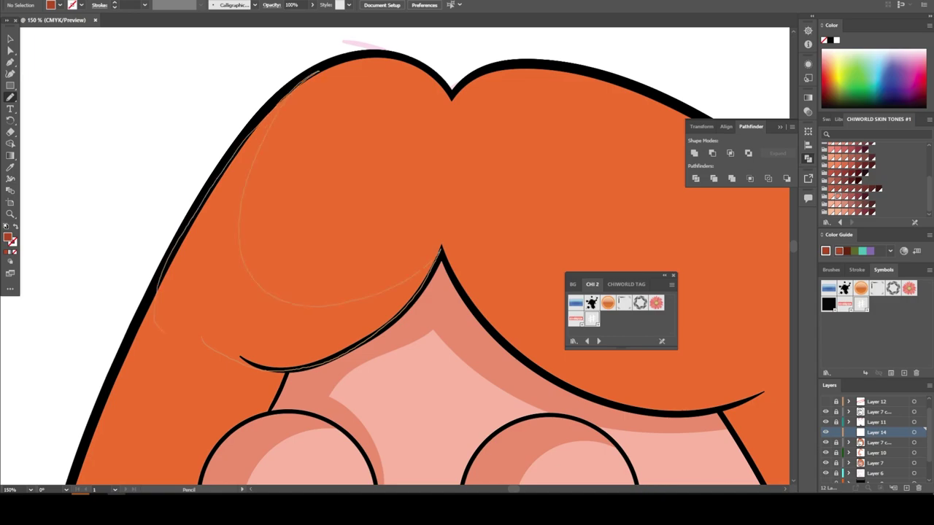
pyautogui.hotkey('ctrl', '0')
pyautogui.scroll(3, 361, 368)
pyautogui.scroll(2, 361, 368)
pyautogui.scroll(1, 361, 368)
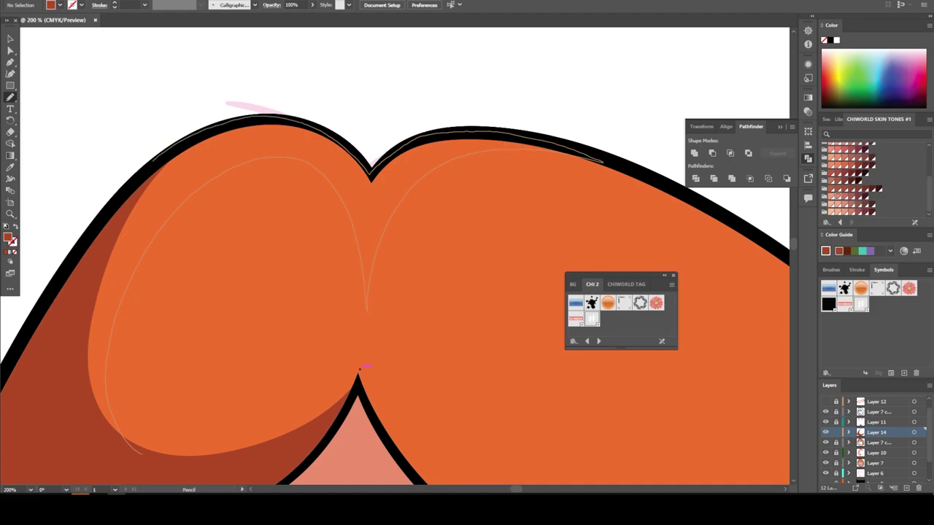
pyautogui.hotkey('ctrl', '-')
pyautogui.hotkey('ctrl', '-')
pyautogui.hotkey('ctrl', '-')
pyautogui.hotkey('ctrl', '+')
pyautogui.hotkey('ctrl', '+')
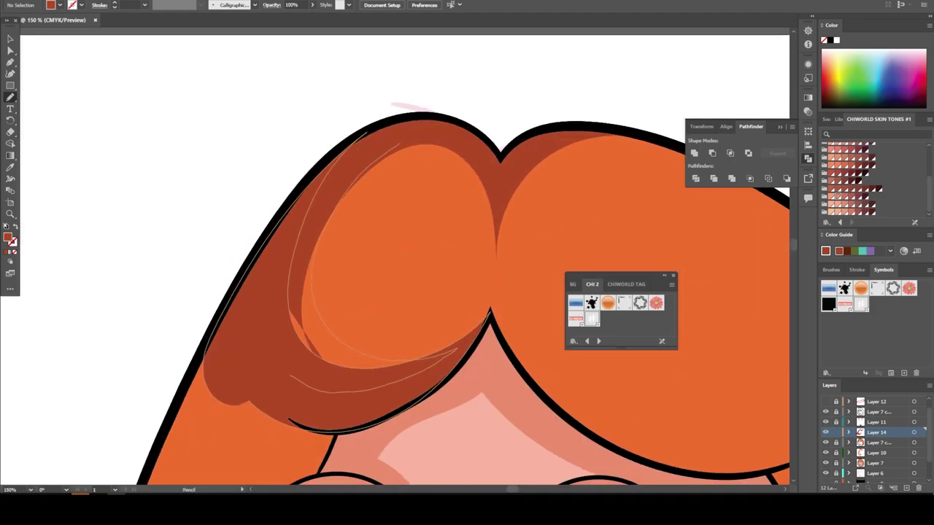
pyautogui.hotkey('ctrl', '-')
pyautogui.hotkey('ctrl', '-')
pyautogui.hotkey('ctrl', '-')
pyautogui.hotkey('ctrl', '+')
pyautogui.hotkey('ctrl', '+')
pyautogui.hotkey('ctrl', '+')
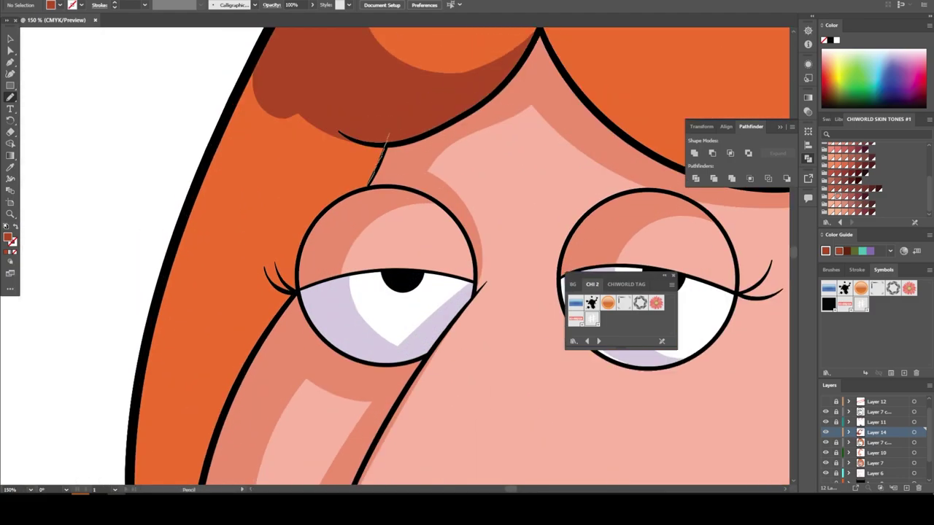
# Step: Draw a dark-red shadow shape in the hair near the left eye
pyautogui.moveTo(368, 185); pyautogui.dragTo(386, 137)
pyautogui.hotkey('ctrl', '+')
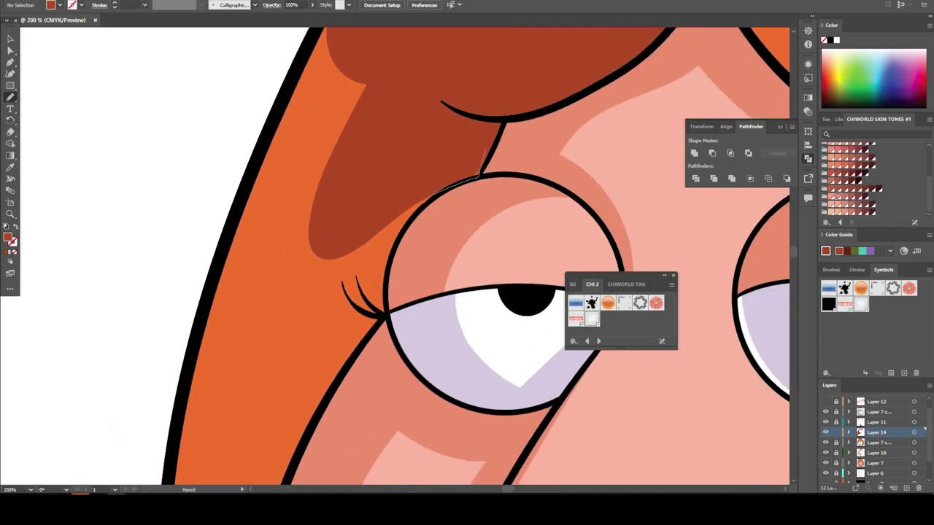
pyautogui.hotkey('ctrl', '-')
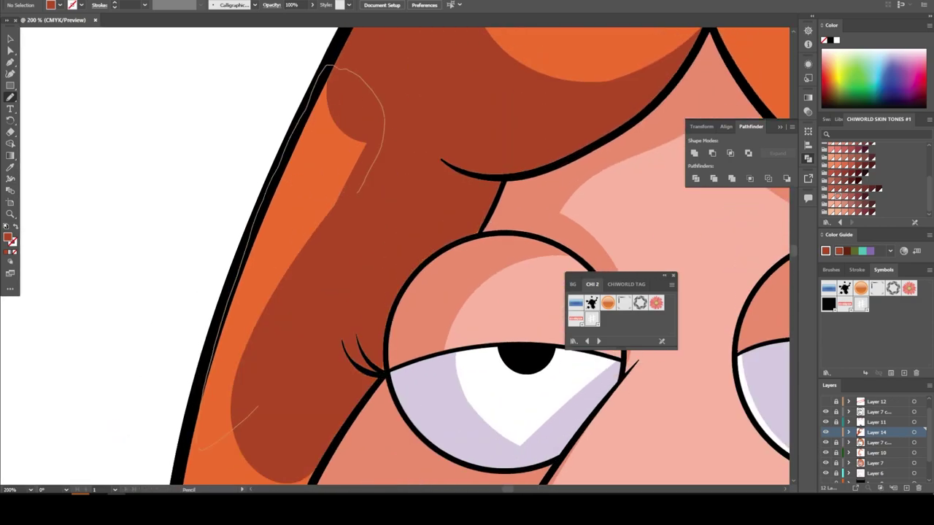
pyautogui.hotkey('ctrl', '-')
pyautogui.hotkey('ctrl', '-')
pyautogui.hotkey('ctrl', '-')
pyautogui.hotkey('ctrl', '+')
pyautogui.hotkey('ctrl', '+')
pyautogui.hotkey('ctrl', '+')
pyautogui.hotkey('ctrl', '+')
pyautogui.hotkey('ctrl', '-')
pyautogui.hotkey('ctrl', '-')
pyautogui.hotkey('ctrl', '-')
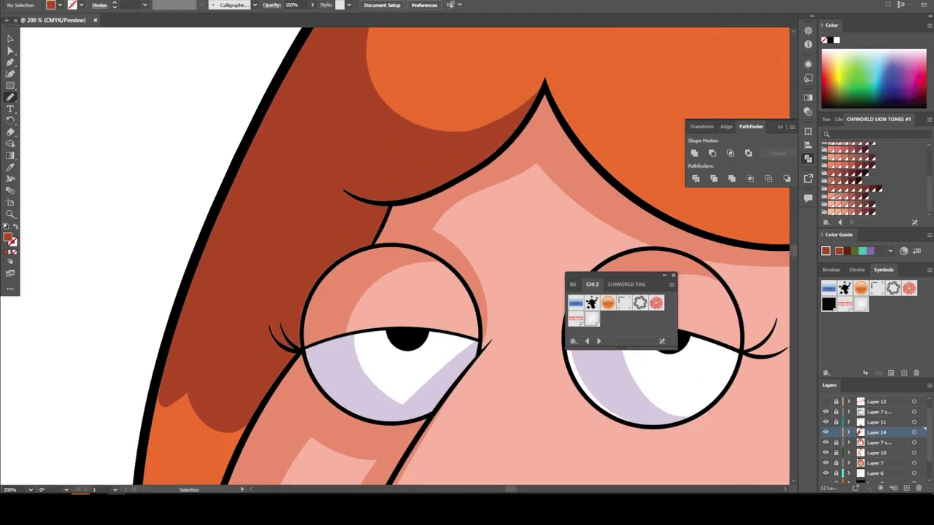
pyautogui.hotkey('ctrl', '+')
pyautogui.scroll(-5, 322, 407)
pyautogui.scroll(-2, 322, 407)
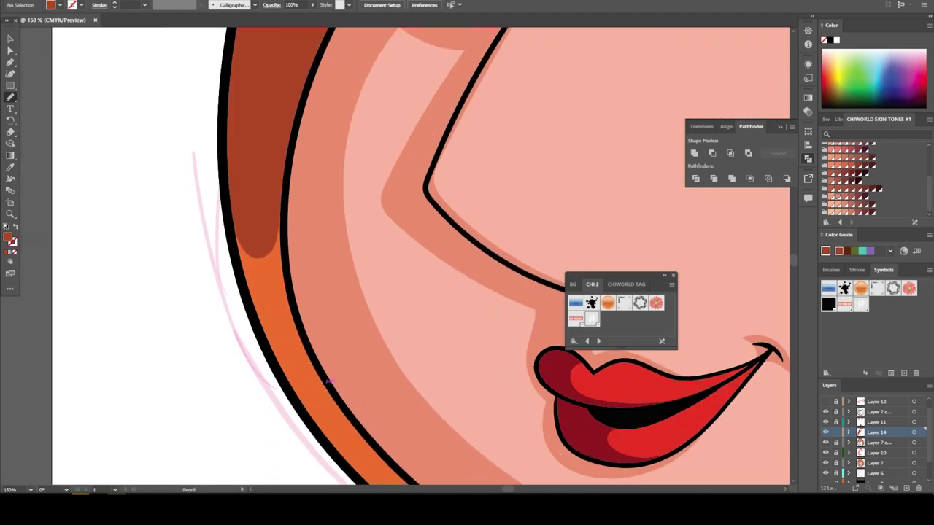
pyautogui.scroll(-3, 321, 407)
# Step: Draw a shadow stroke along the lower left hair edge
pyautogui.hotkey('ctrl', '+')
pyautogui.scroll(-2, 426, 256)
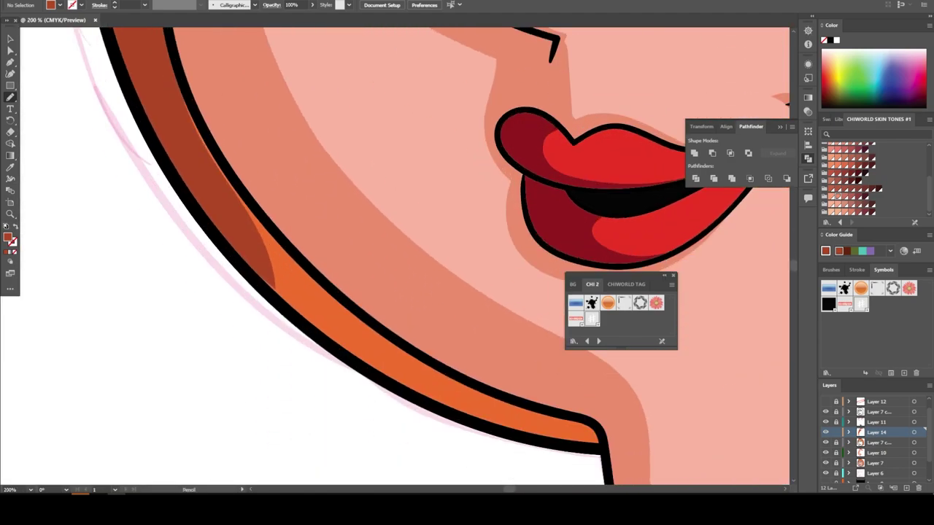
pyautogui.moveTo(169, 53)
pyautogui.mouseDown()
pyautogui.moveTo(365, 321)
pyautogui.moveTo(597, 430)
pyautogui.mouseUp()
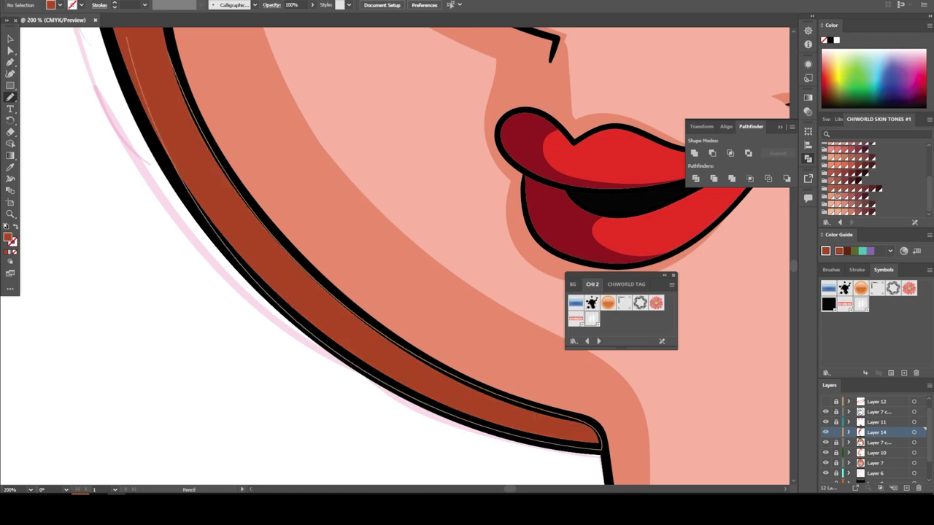
pyautogui.hotkey('ctrl', '-')
pyautogui.hotkey('ctrl', '-')
pyautogui.hotkey('ctrl', '-')
pyautogui.hotkey('ctrl', '+')
pyautogui.hotkey('ctrl', '+')
pyautogui.hotkey('ctrl', '+')
pyautogui.hotkey('ctrl', '-')
pyautogui.hotkey('ctrl', '+')
pyautogui.hotkey('ctrl', '+')
pyautogui.hotkey('ctrl', '+')
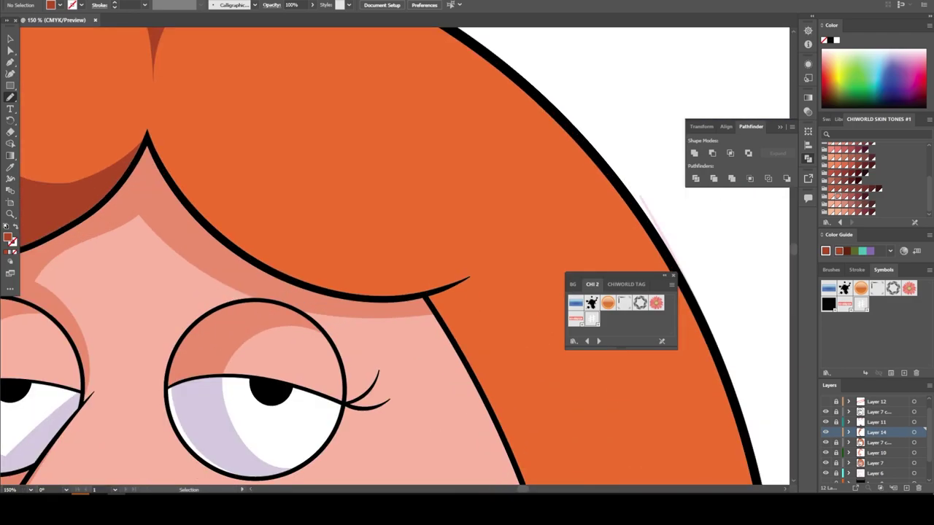
pyautogui.hotkey('ctrl', '+')
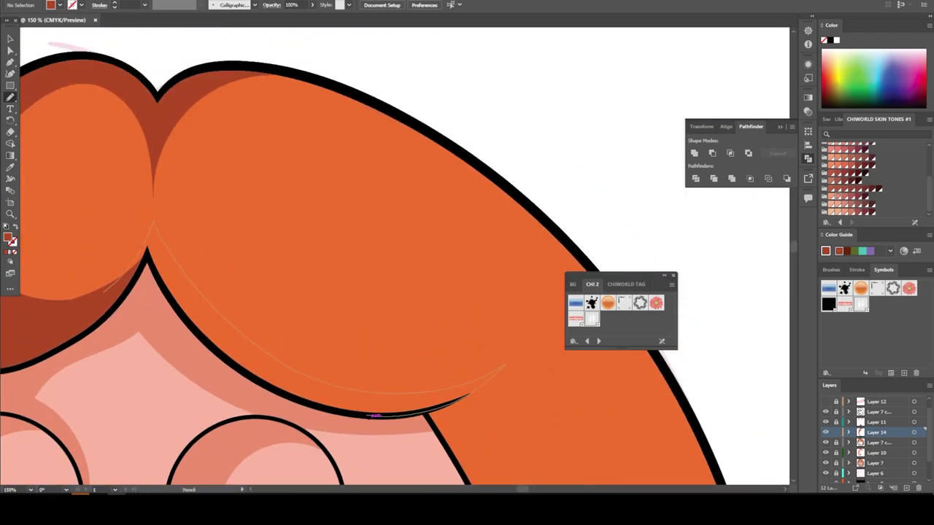
# Step: Add shadows under the fringe above the right eye and along the hair's inner edge
pyautogui.moveTo(374, 415); pyautogui.dragTo(466, 398)
pyautogui.hotkey('ctrl', '-')
pyautogui.hotkey('ctrl', '-')
pyautogui.hotkey('ctrl', '-')
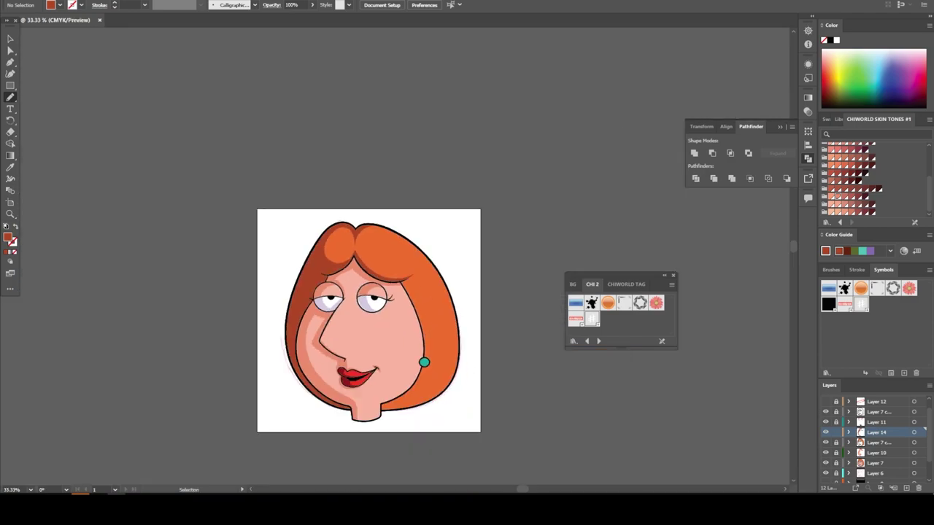
pyautogui.hotkey('ctrl', '+')
pyautogui.hotkey('ctrl', '+')
pyautogui.hotkey('ctrl', '+')
pyautogui.hotkey('ctrl', '+')
pyautogui.scroll(2, 340, 255)
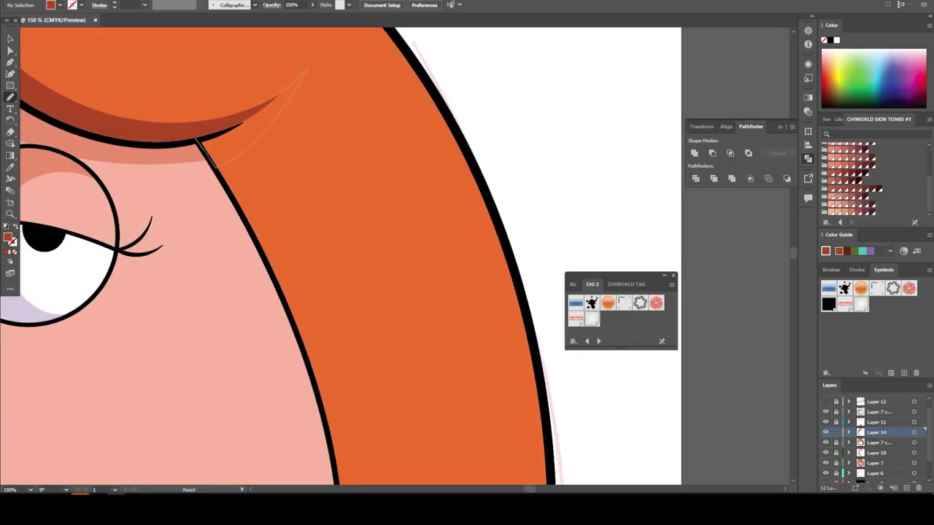
pyautogui.scroll(-3, 172, 255)
pyautogui.moveTo(341, 474); pyautogui.dragTo(241, 50)
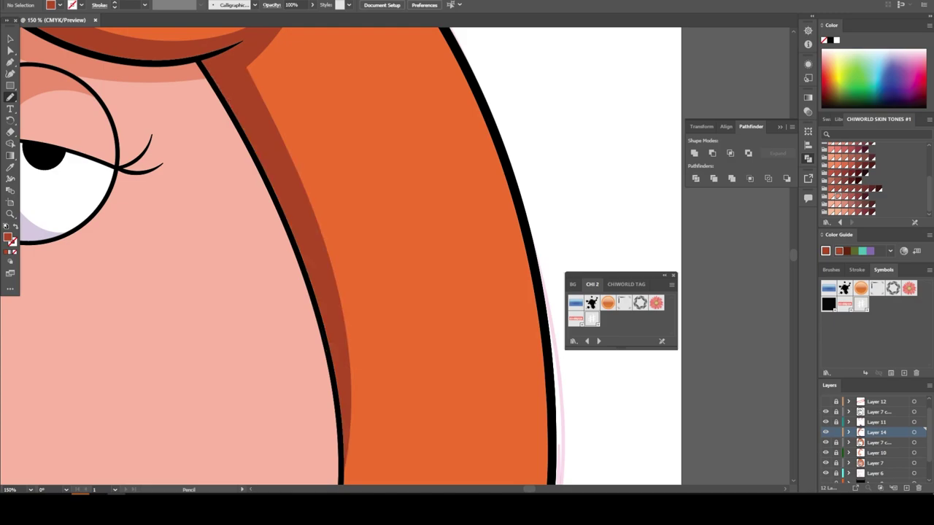
pyautogui.hotkey('ctrl', '-')
pyautogui.hotkey('ctrl', '-')
pyautogui.hotkey('ctrl', '-')
pyautogui.hotkey('ctrl', '+')
pyautogui.hotkey('ctrl', '+')
pyautogui.hotkey('ctrl', '+')
pyautogui.hotkey('ctrl', '+')
# Step: Shade the bottom hair edge with a closed shape and add a shadow beneath the earring
pyautogui.moveTo(233, 390); pyautogui.dragTo(500, 356)
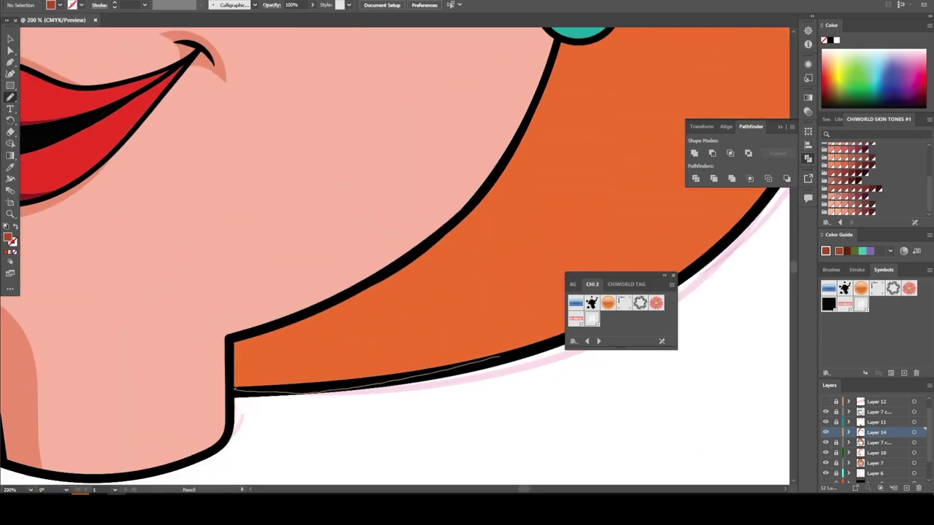
pyautogui.moveTo(504, 175); pyautogui.dragTo(232, 385)
pyautogui.hotkey('ctrl', '-')
pyautogui.hotkey('ctrl', '-')
pyautogui.hotkey('ctrl', '-')
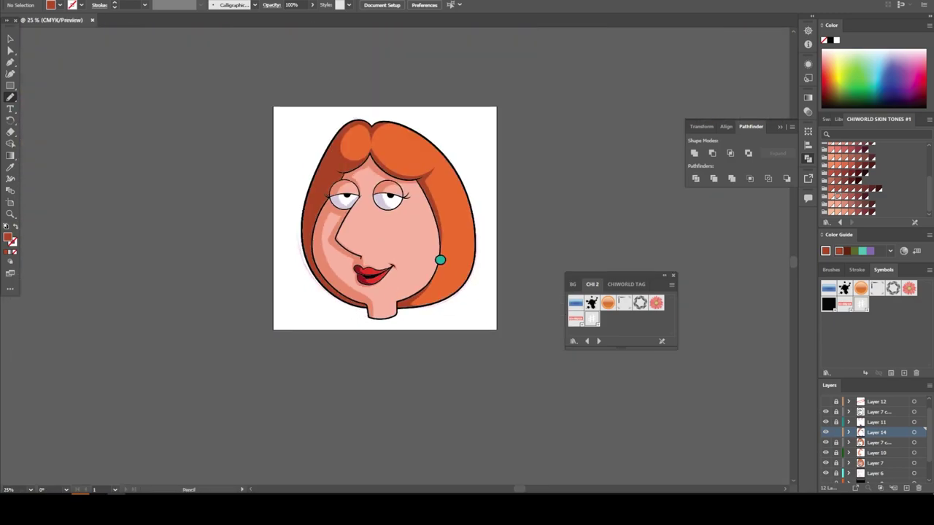
pyautogui.hotkey('ctrl', '+')
pyautogui.hotkey('ctrl', '+')
pyautogui.hotkey('ctrl', '+')
pyautogui.hotkey('ctrl', '+')
pyautogui.hotkey('ctrl', '+')
pyautogui.moveTo(438, 269); pyautogui.dragTo(348, 286)
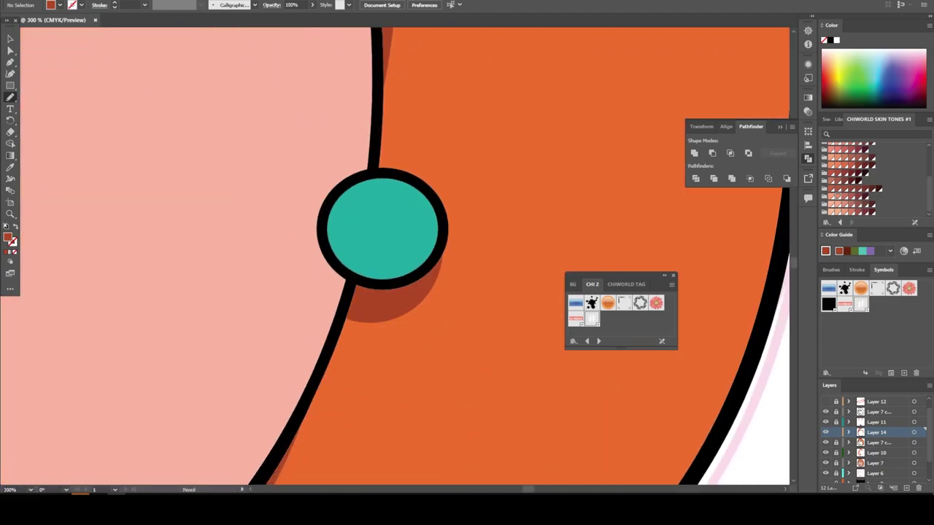
pyautogui.hotkey('ctrl', '-')
pyautogui.hotkey('ctrl', '-')
pyautogui.hotkey('ctrl', '-')
pyautogui.hotkey('ctrl', '-')
pyautogui.hscroll(-1, 300, 233)
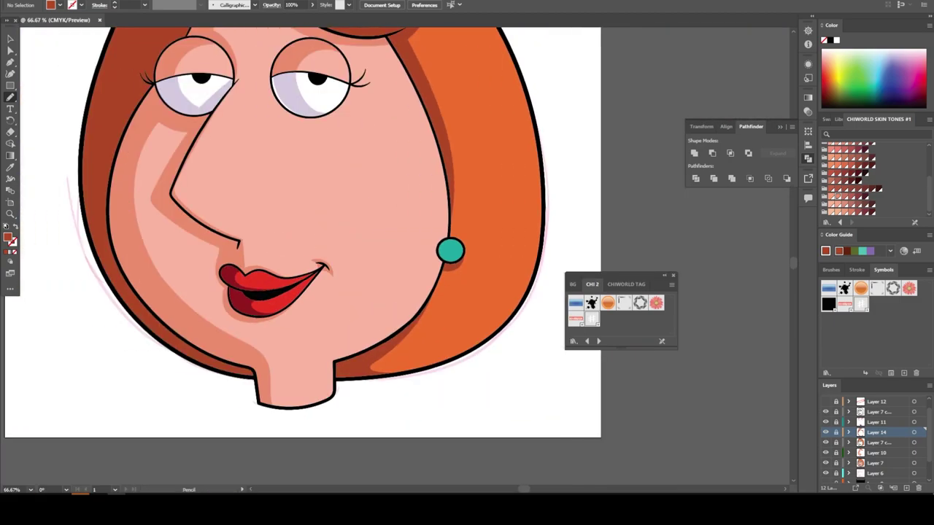
pyautogui.hotkey('ctrl', '-')
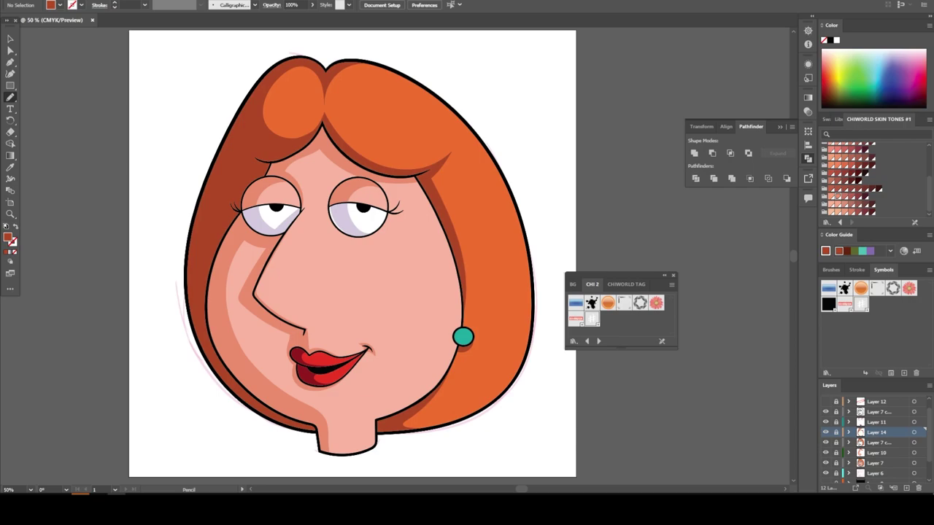
# Step: Select the whole face group and give it a second, 22 pt white stroke as a sticker outline
pyautogui.hotkey('ctrl', 'z')
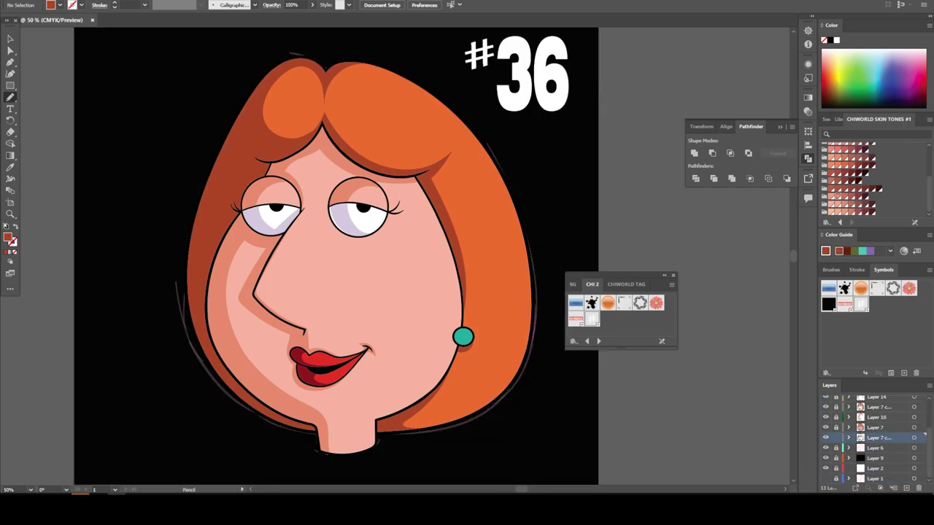
pyautogui.press('v')
pyautogui.hotkey('ctrl', 'a')
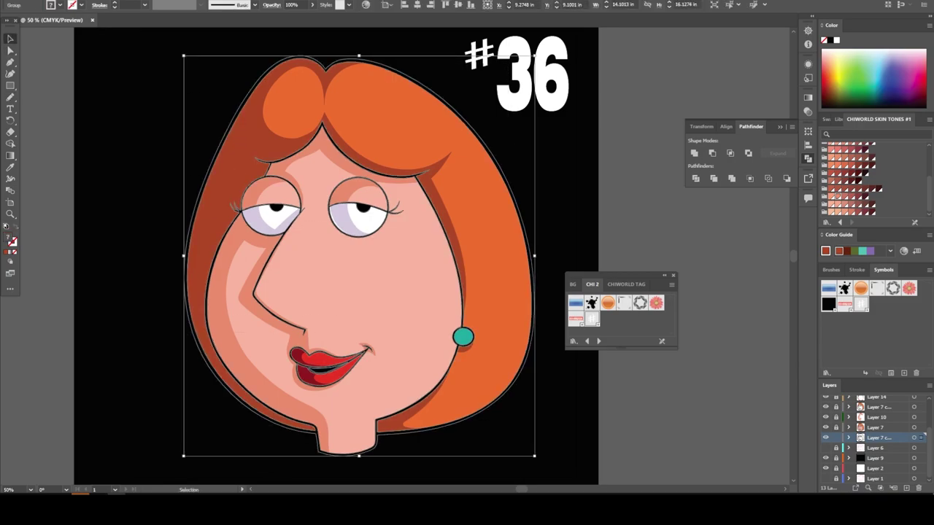
pyautogui.hotkey('alt', 'w')
pyautogui.click(241, 118)
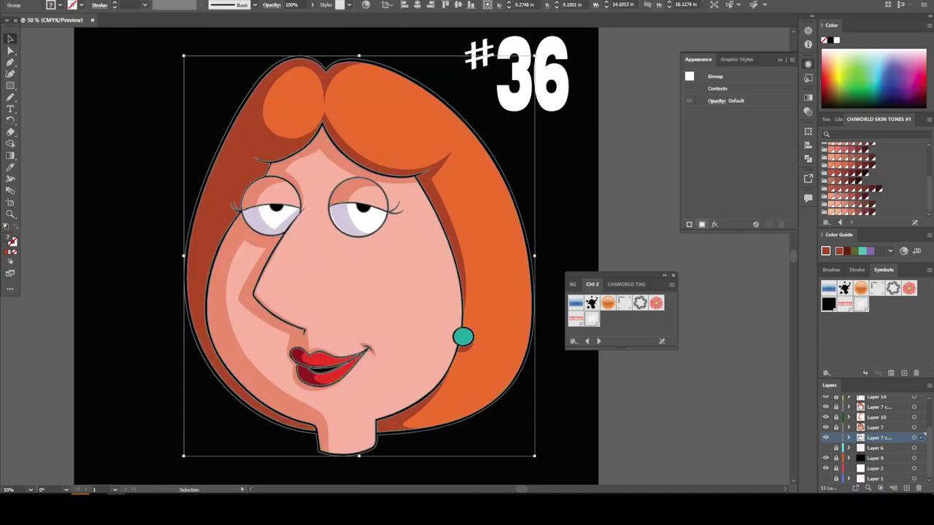
pyautogui.click(689, 223)
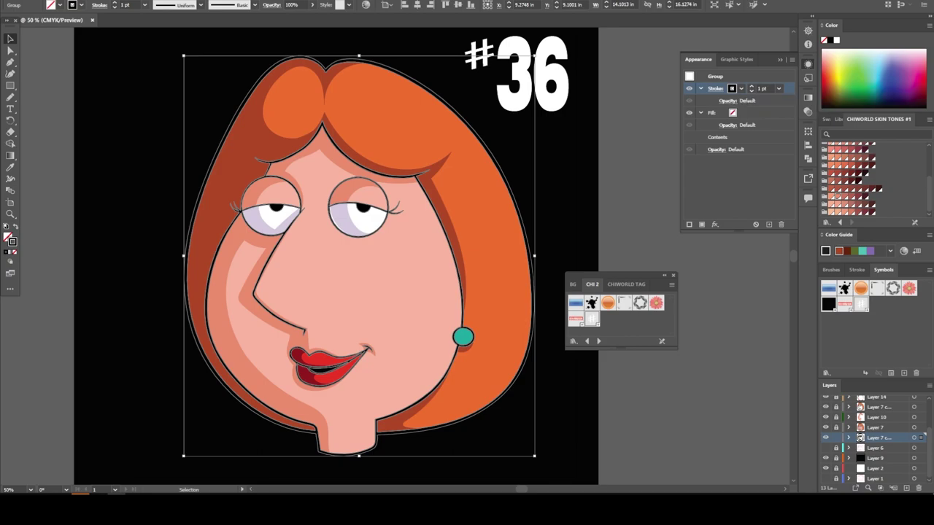
pyautogui.click(689, 224)
pyautogui.click(732, 112)
pyautogui.click(633, 125)
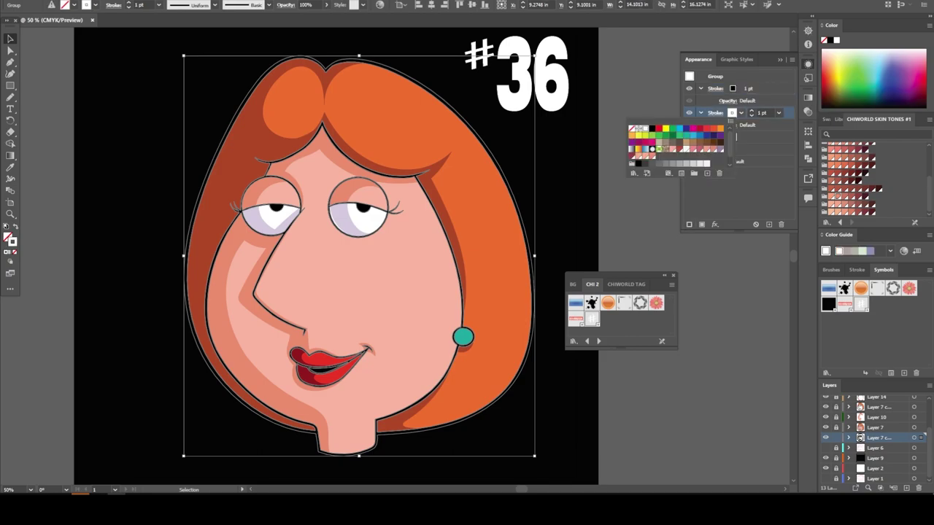
pyautogui.scroll(15, 762, 112)
pyautogui.scroll(6, 762, 113)
pyautogui.hotkey('ctrl', 'shift', 'a')
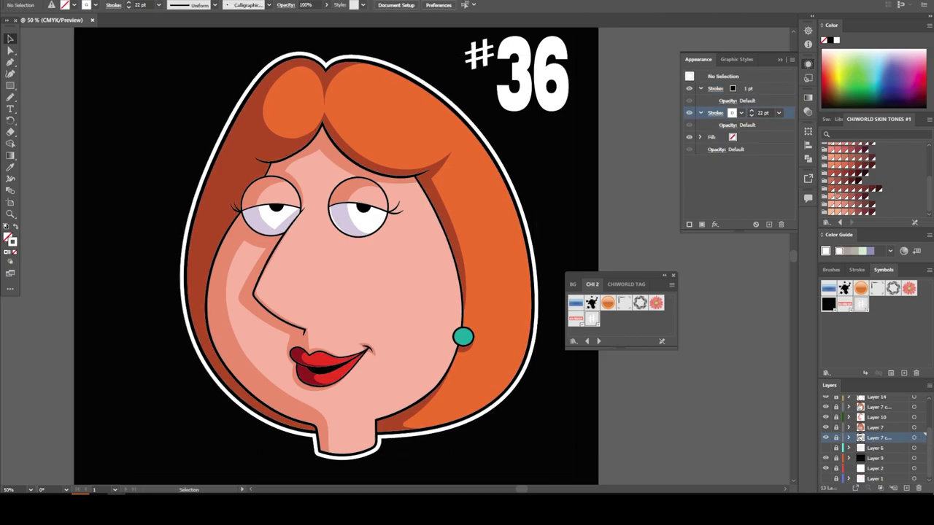